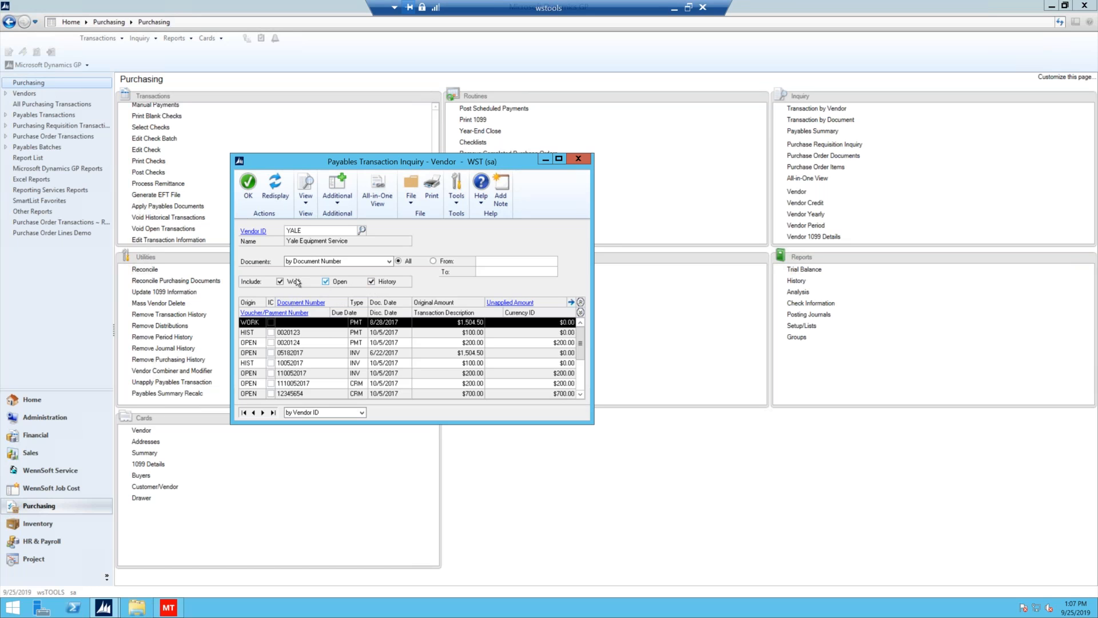
Step: Limit the YALE vendor transaction inquiry to history documents and redisplay the list
{"action": "left_click", "coordinate": [326, 281]}
{"action": "left_click", "coordinate": [280, 281]}
{"action": "left_click", "coordinate": [275, 188]}
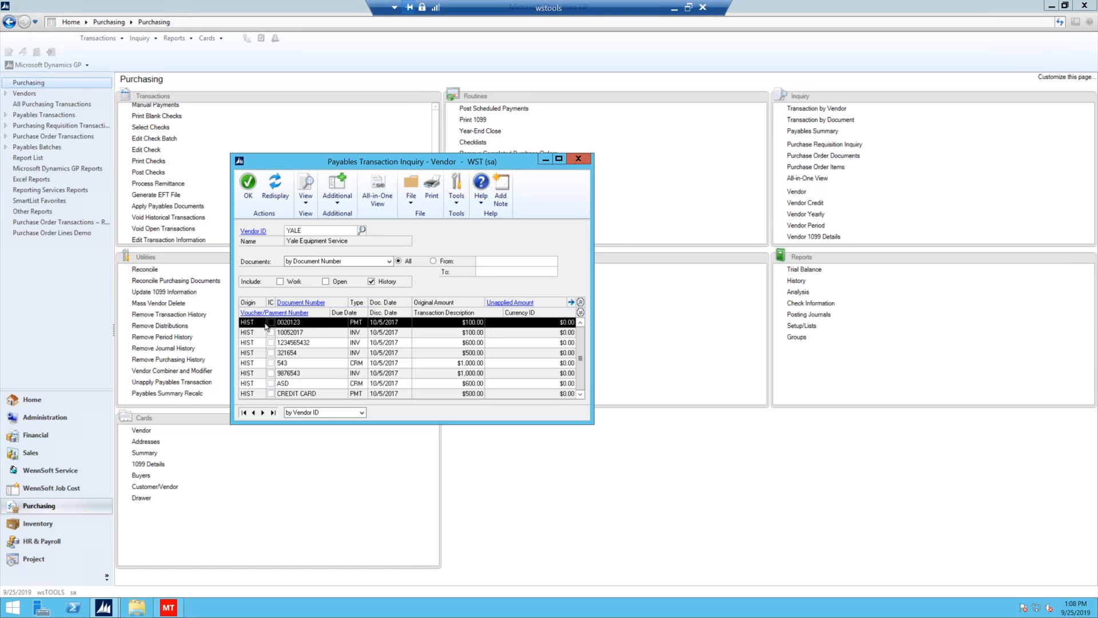
Step: View the entry details of history invoice 10052017 and close them again
{"action": "left_click", "coordinate": [302, 303]}
{"action": "left_click", "coordinate": [333, 333]}
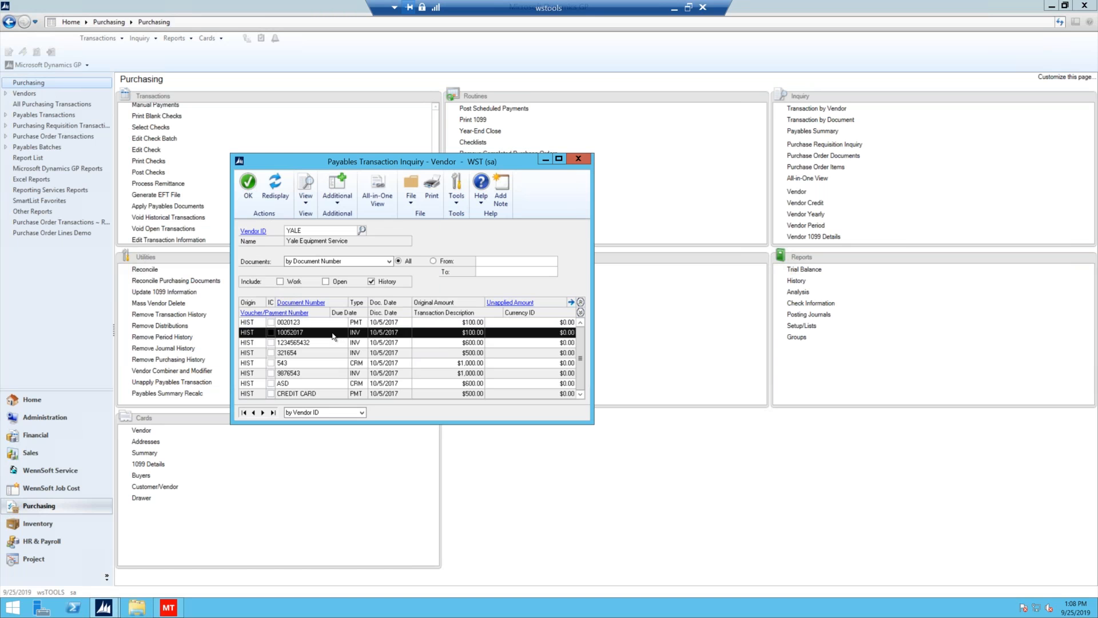
{"action": "left_click", "coordinate": [301, 302]}
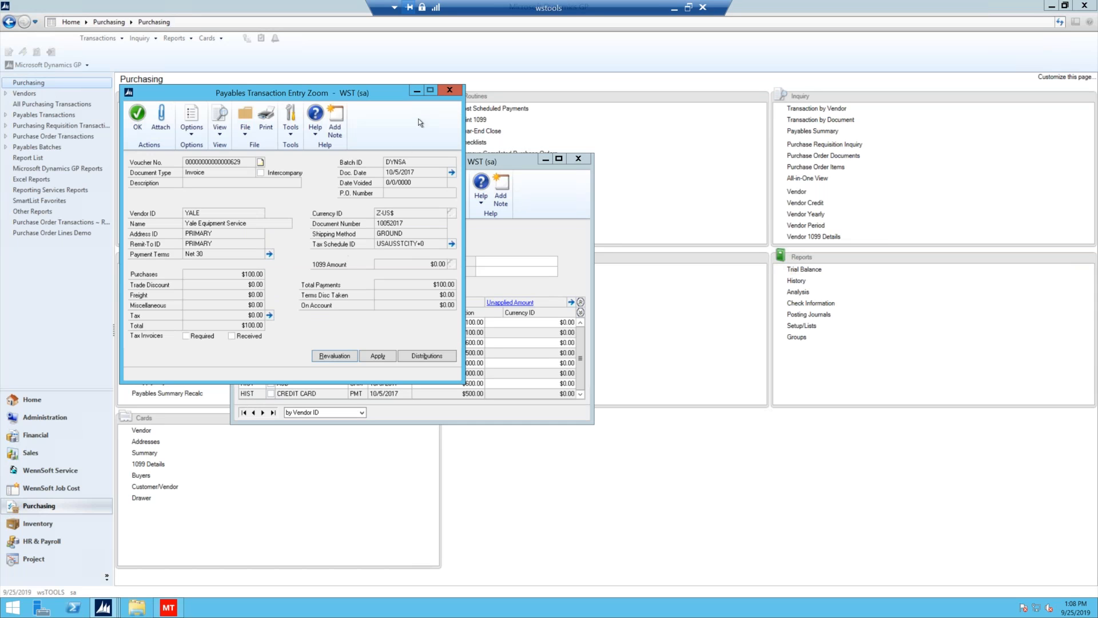
{"action": "left_click", "coordinate": [450, 91]}
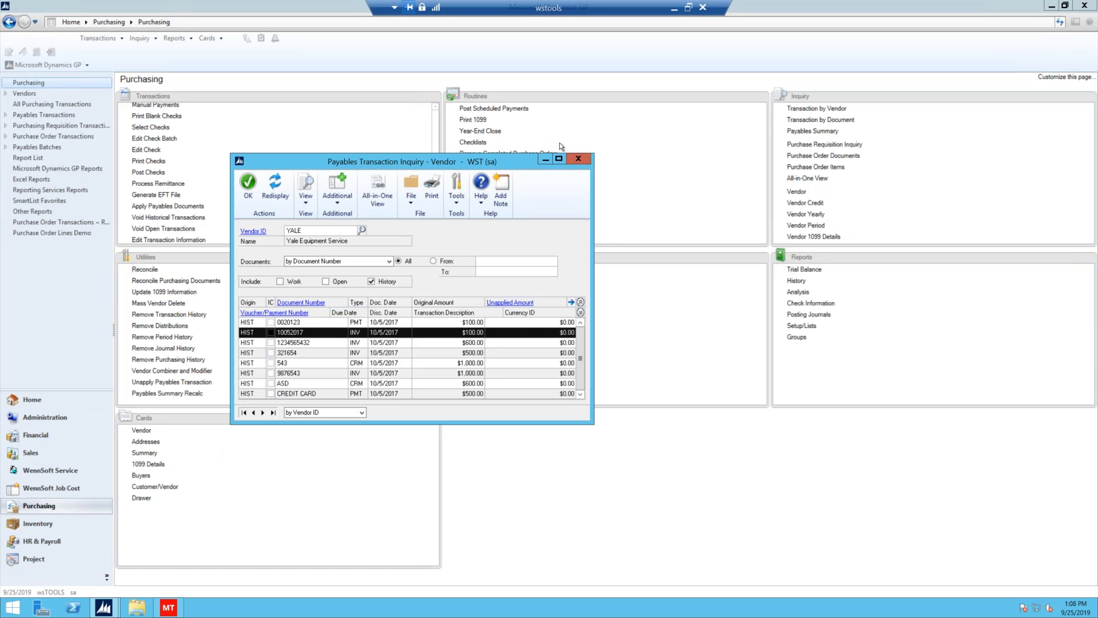
Step: Move the inquiry aside, open the Unapply Payables Transaction utility and list the documents for vendor YALE
{"action": "left_click_drag", "start_coordinate": [500, 165], "coordinate": [758, 162]}
{"action": "left_click_drag", "start_coordinate": [869, 167], "coordinate": [875, 166]}
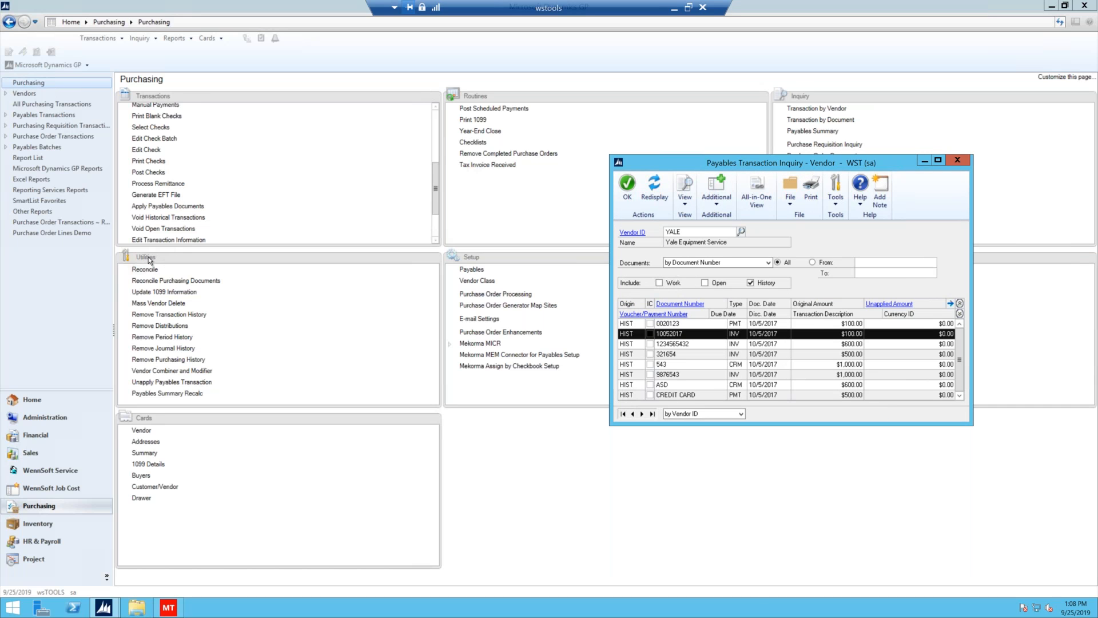
{"action": "left_click", "coordinate": [151, 384]}
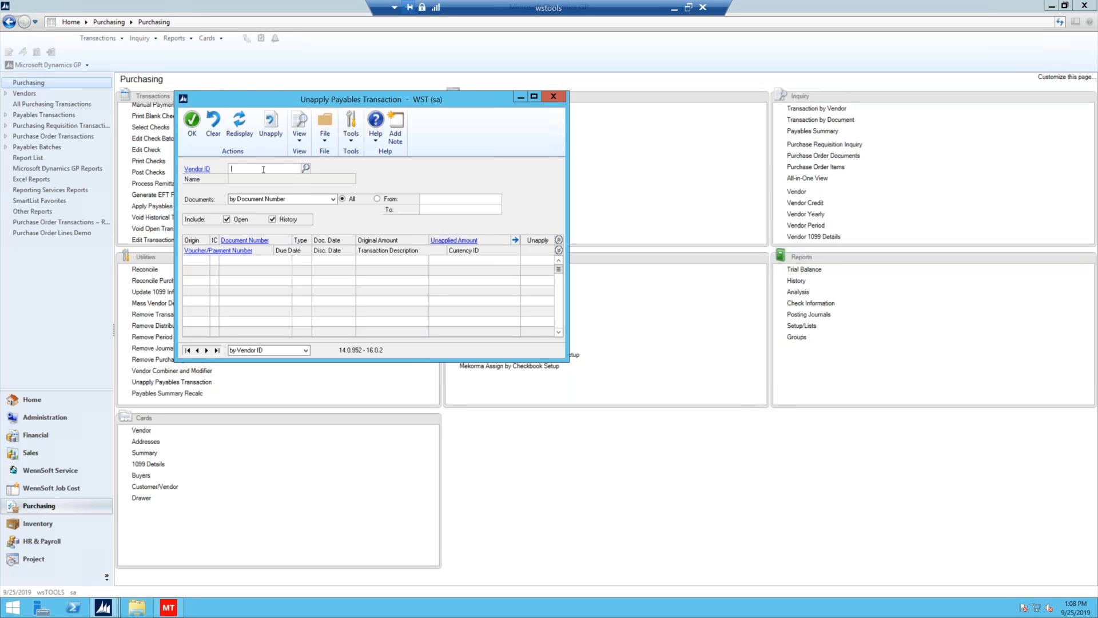
{"action": "type", "text": "YAL"}
{"action": "key", "text": "Tab"}
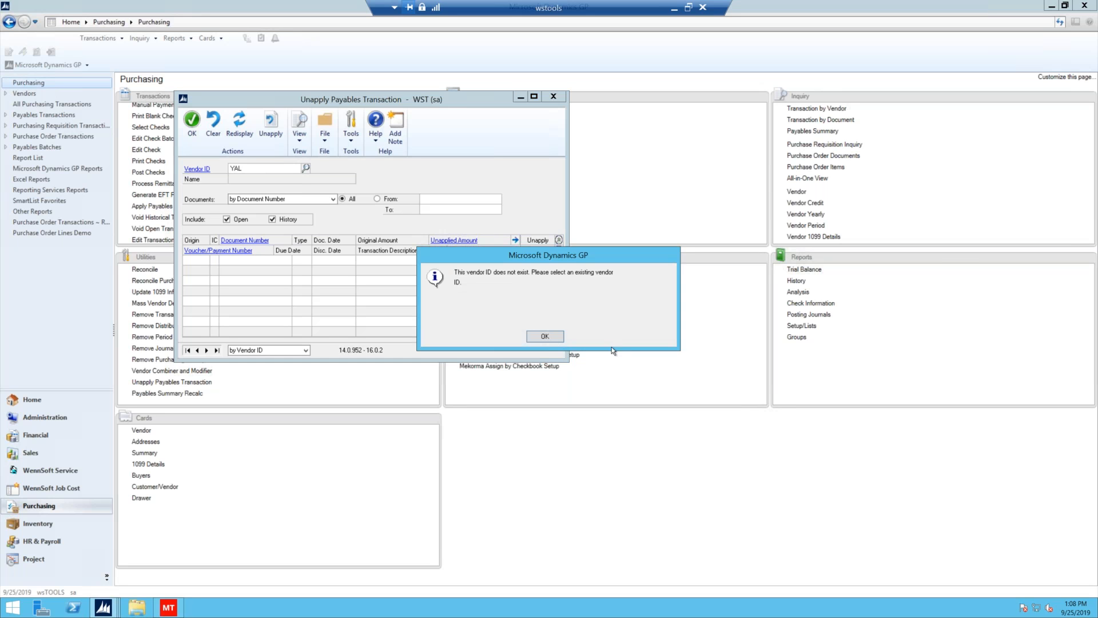
{"action": "left_click", "coordinate": [555, 339]}
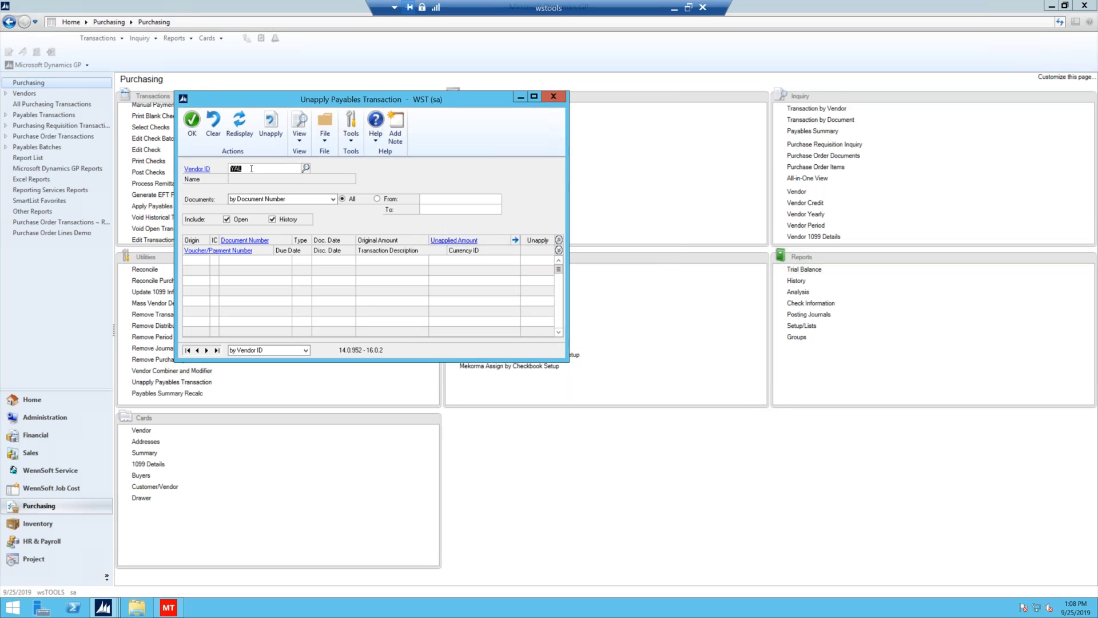
{"action": "type", "text": "E"}
{"action": "key", "text": "Tab"}
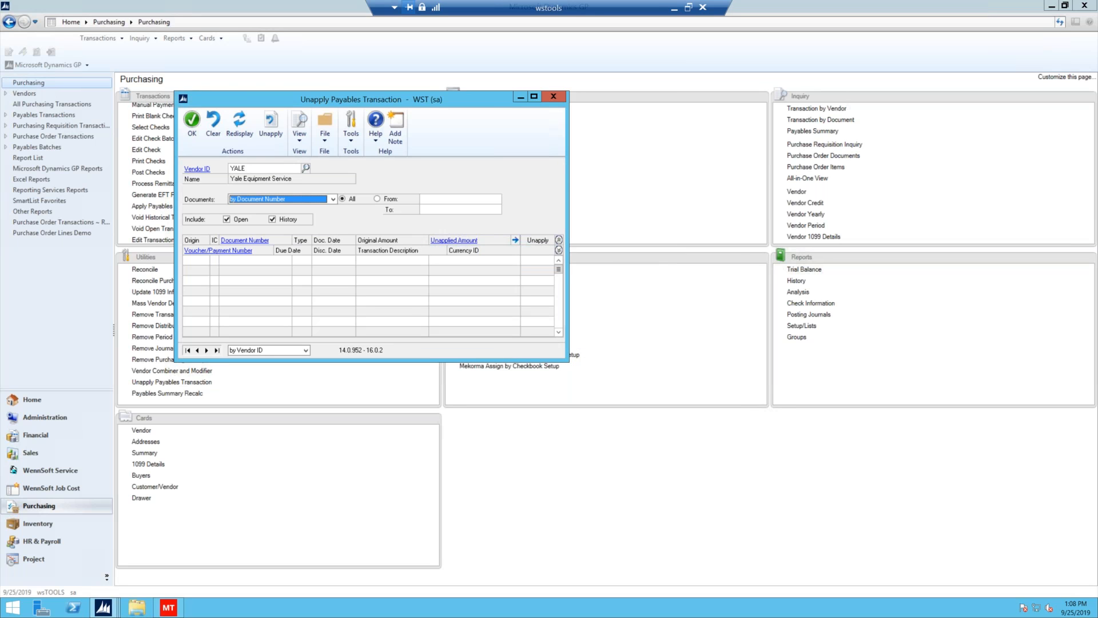
{"action": "left_click", "coordinate": [242, 123]}
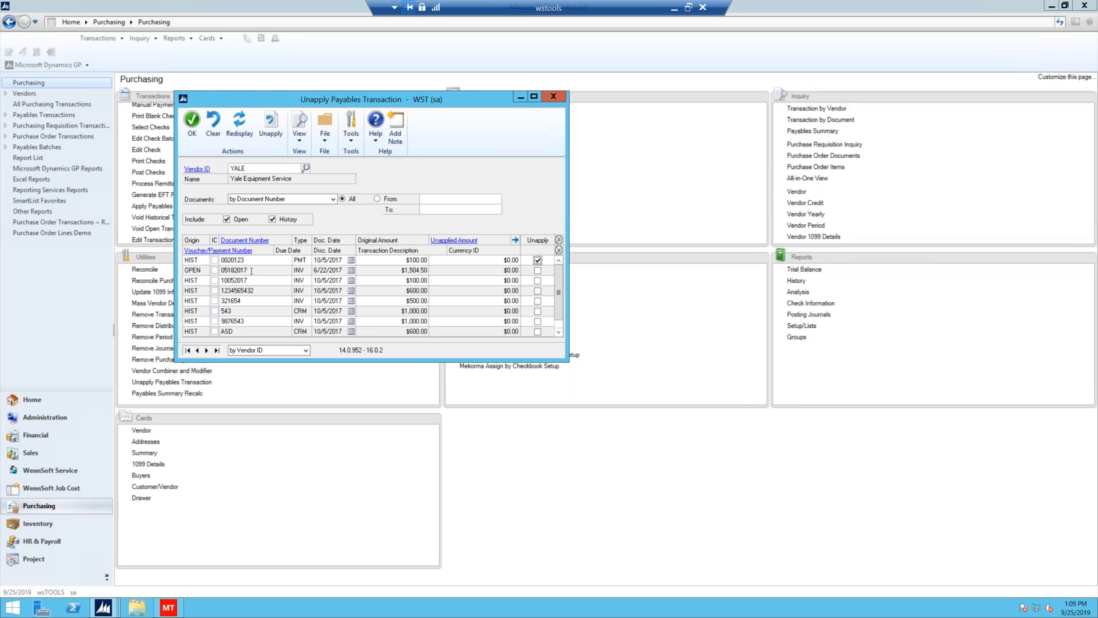
Step: Clear the unapply mark on payment 0020123 and redisplay only the history documents
{"action": "left_click", "coordinate": [212, 267]}
{"action": "left_click", "coordinate": [538, 261]}
{"action": "left_click", "coordinate": [227, 220]}
{"action": "left_click", "coordinate": [273, 219]}
{"action": "left_click", "coordinate": [239, 123]}
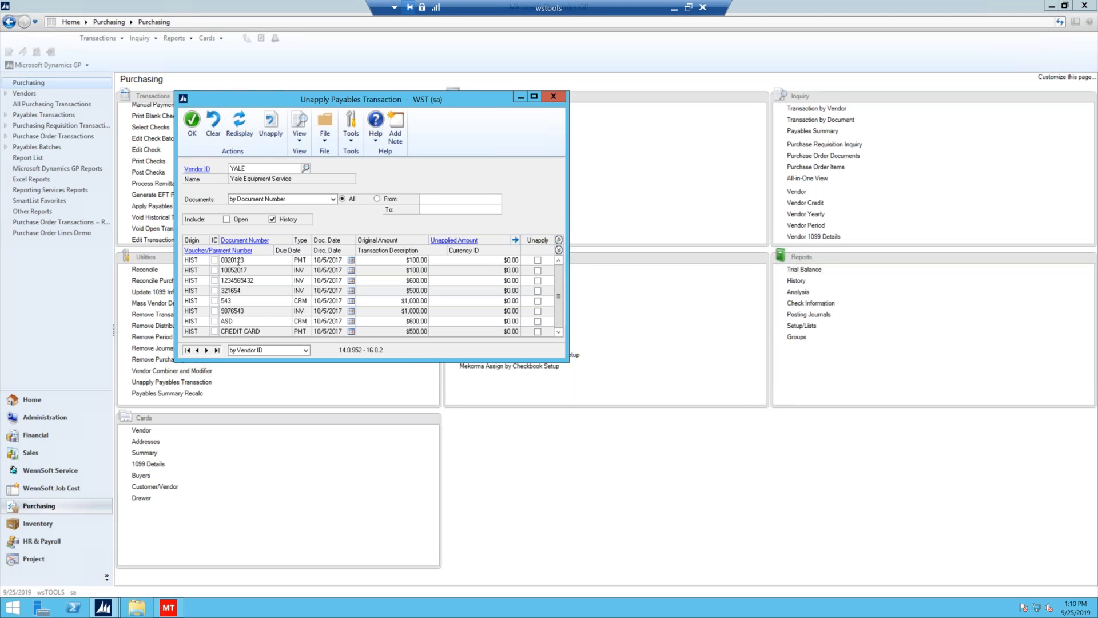
Step: Unapply the $100.00 history payment 0020123 for vendor YALE
{"action": "left_click", "coordinate": [199, 260]}
{"action": "left_click", "coordinate": [303, 300]}
{"action": "left_click", "coordinate": [506, 257]}
{"action": "left_click", "coordinate": [268, 128]}
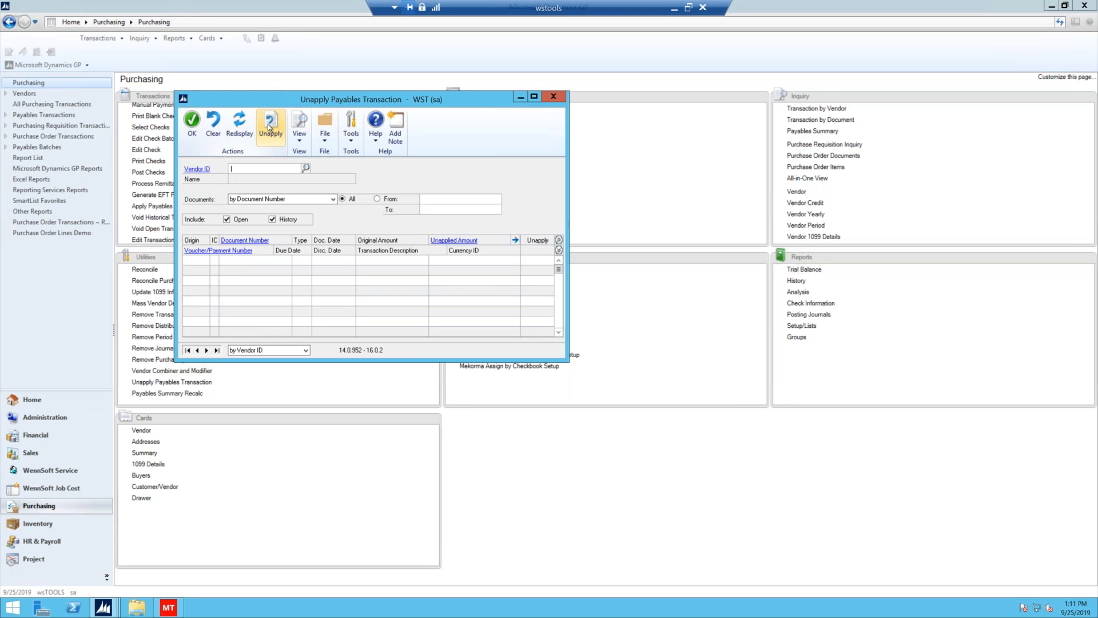
Step: Return to the vendor transaction inquiry and refresh YALE's history documents
{"action": "mouse_move", "coordinate": [103, 606]}
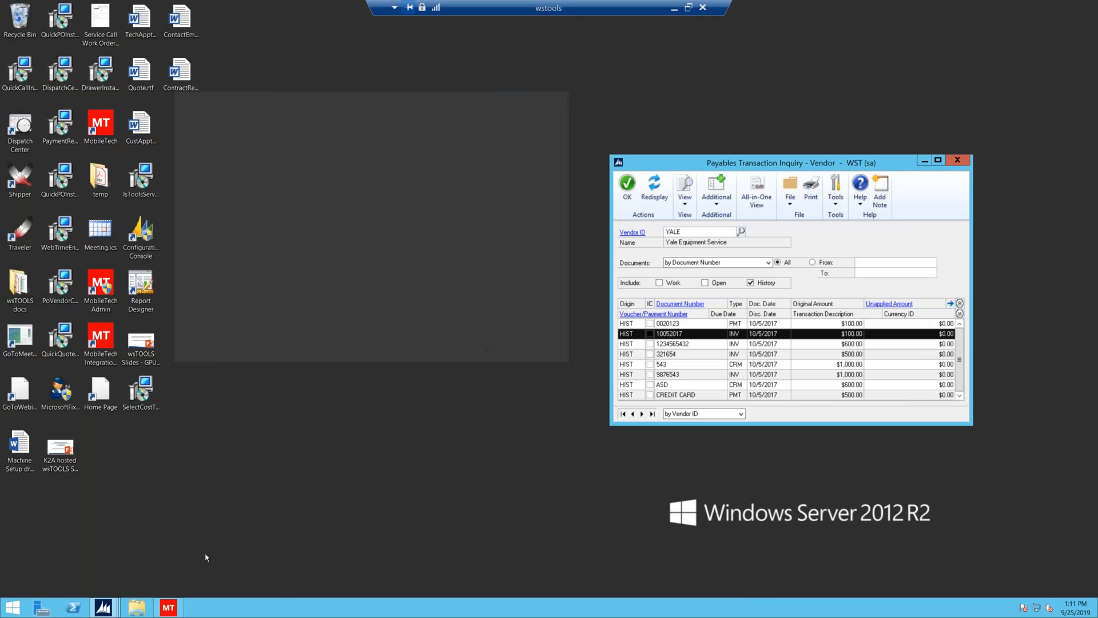
{"action": "left_click", "coordinate": [179, 554]}
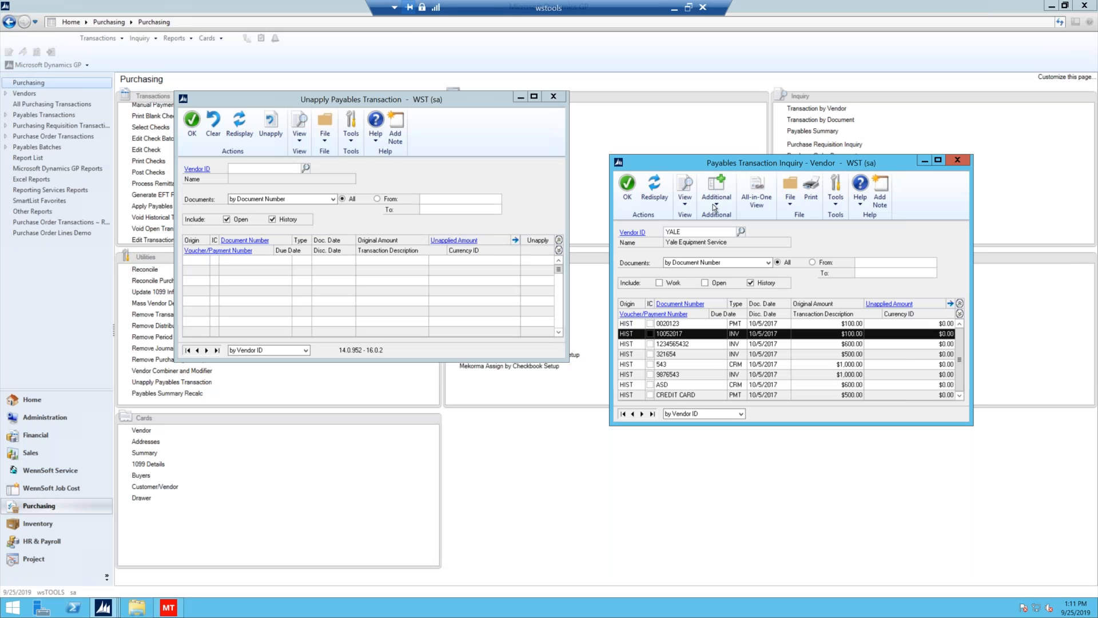
{"action": "left_click", "coordinate": [655, 193]}
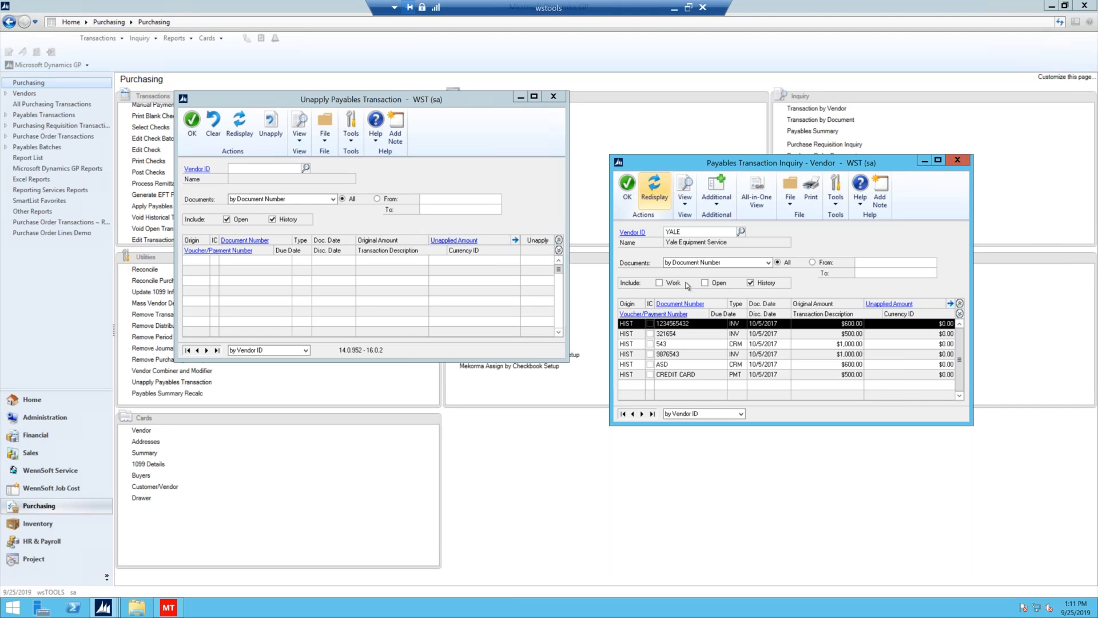
Step: Redisplay only YALE's work and open documents and check the unapplied amounts of payment 0020123 and invoice 10052017
{"action": "left_click", "coordinate": [751, 283]}
{"action": "left_click", "coordinate": [705, 283]}
{"action": "left_click", "coordinate": [660, 283]}
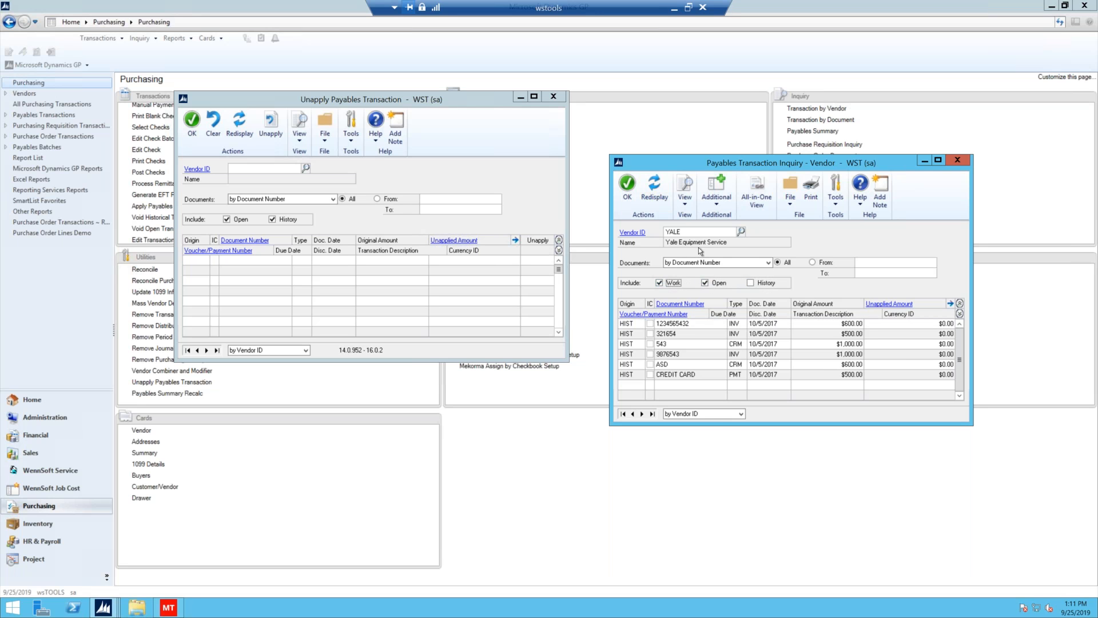
{"action": "left_click", "coordinate": [658, 192]}
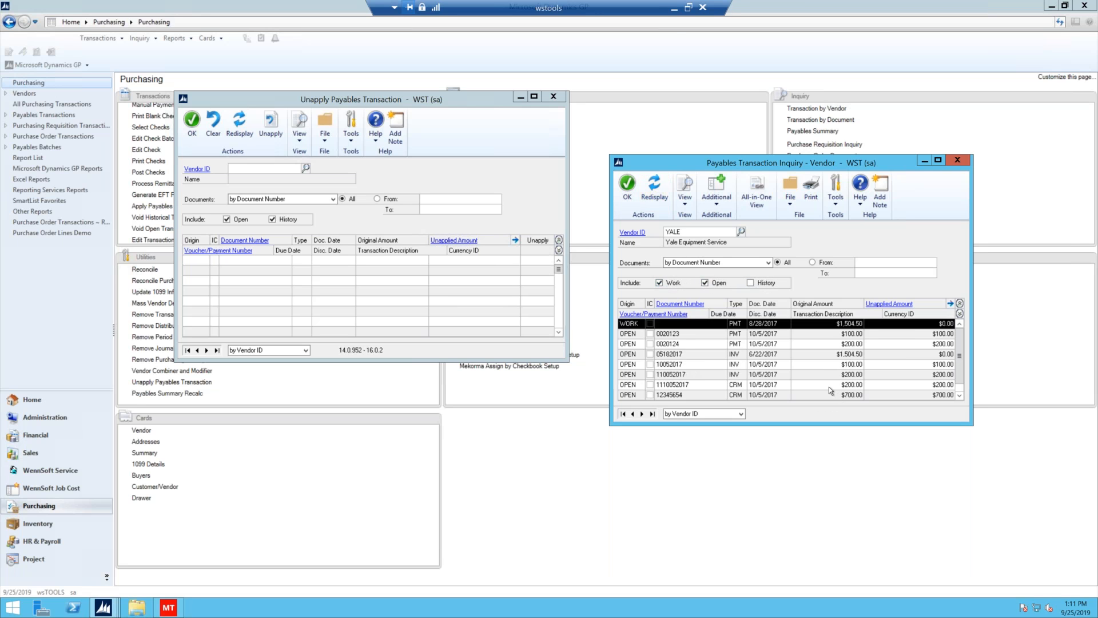
{"action": "left_click", "coordinate": [694, 334]}
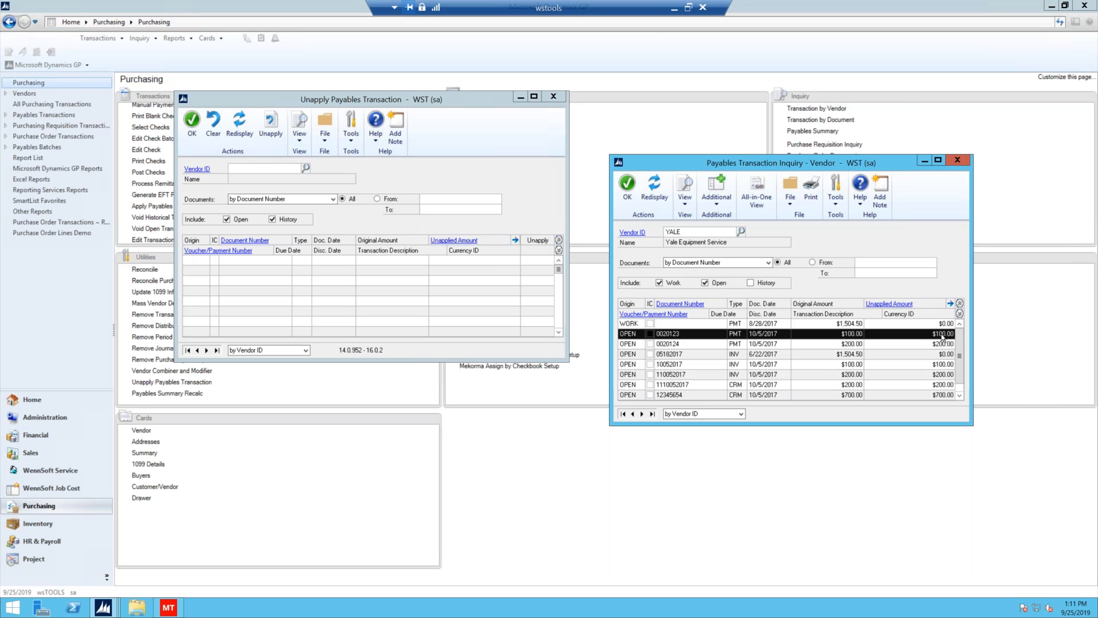
{"action": "left_click", "coordinate": [687, 366]}
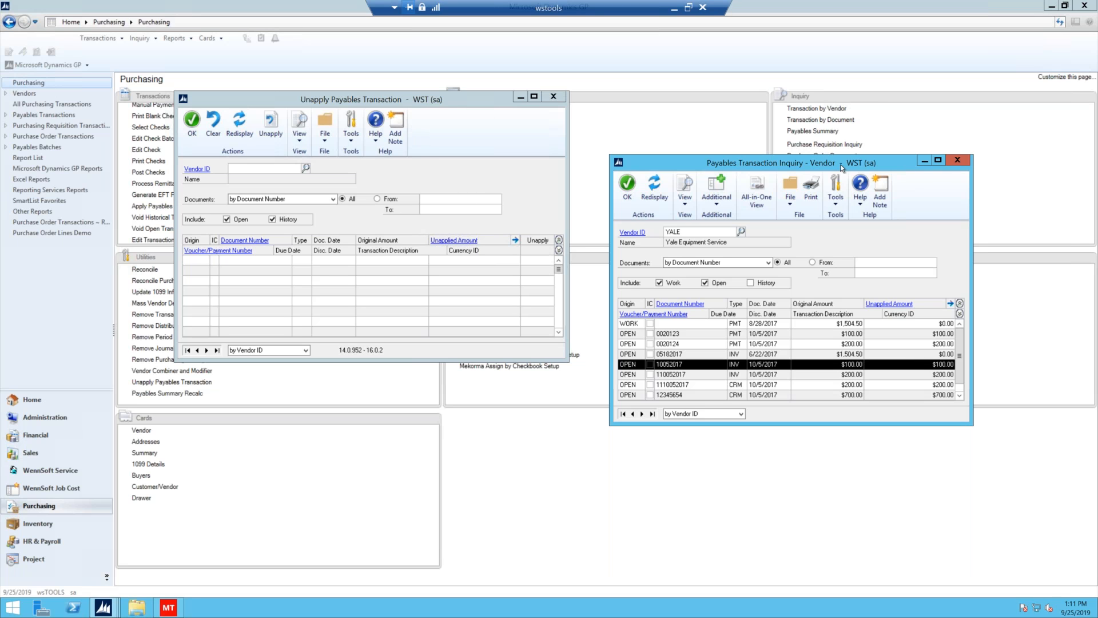
Step: Minimize the unapply window, open Apply Payables Documents and enter vendor YALE
{"action": "left_click", "coordinate": [520, 97]}
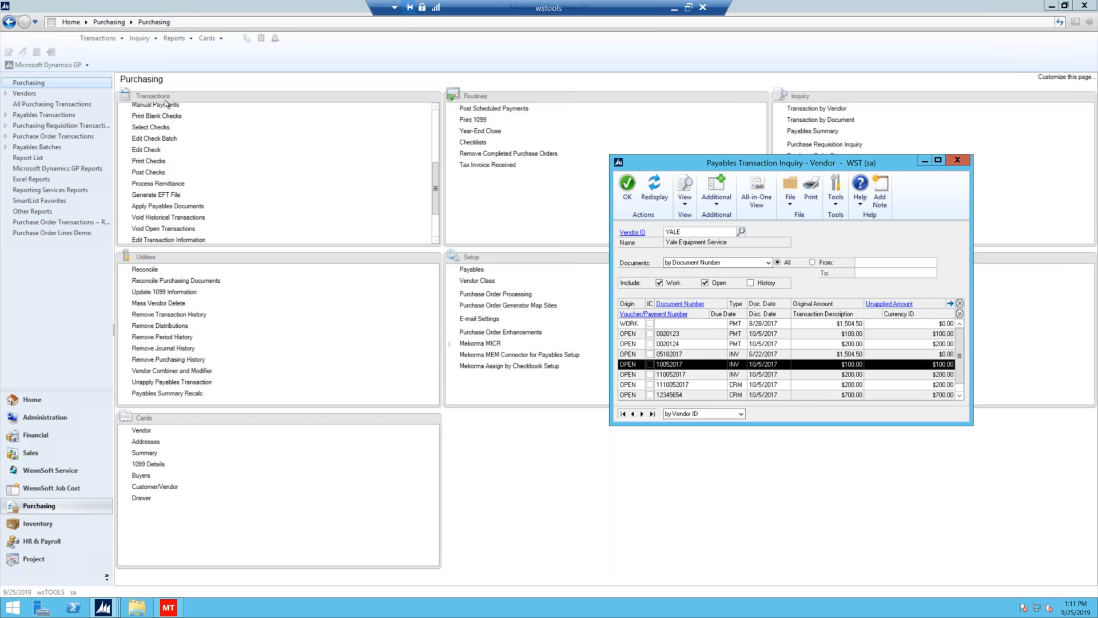
{"action": "left_click", "coordinate": [304, 180]}
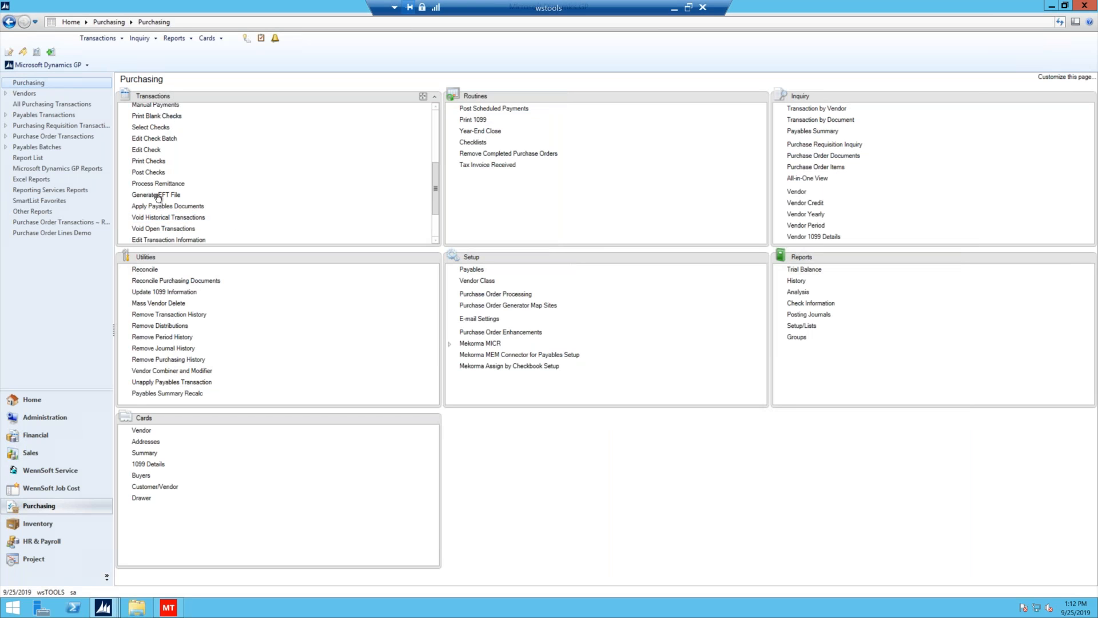
{"action": "scroll", "coordinate": [434, 177], "scroll_direction": "up", "scroll_amount": 2}
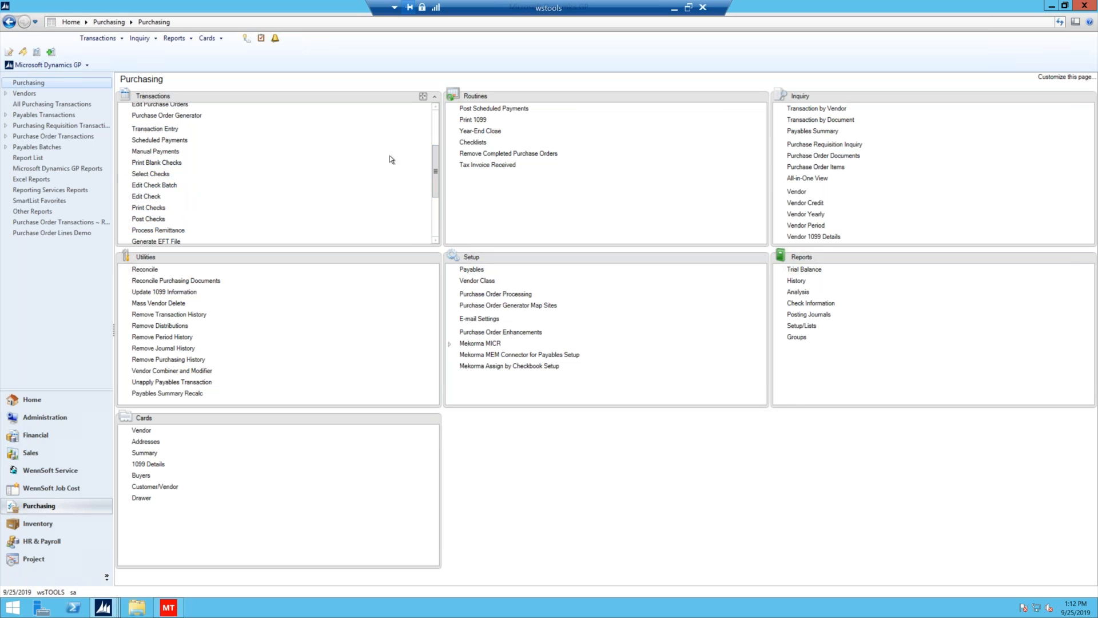
{"action": "mouse_move", "coordinate": [435, 177]}
{"action": "left_mouse_down"}
{"action": "mouse_move", "coordinate": [448, 141]}
{"action": "mouse_move", "coordinate": [444, 197]}
{"action": "left_mouse_up"}
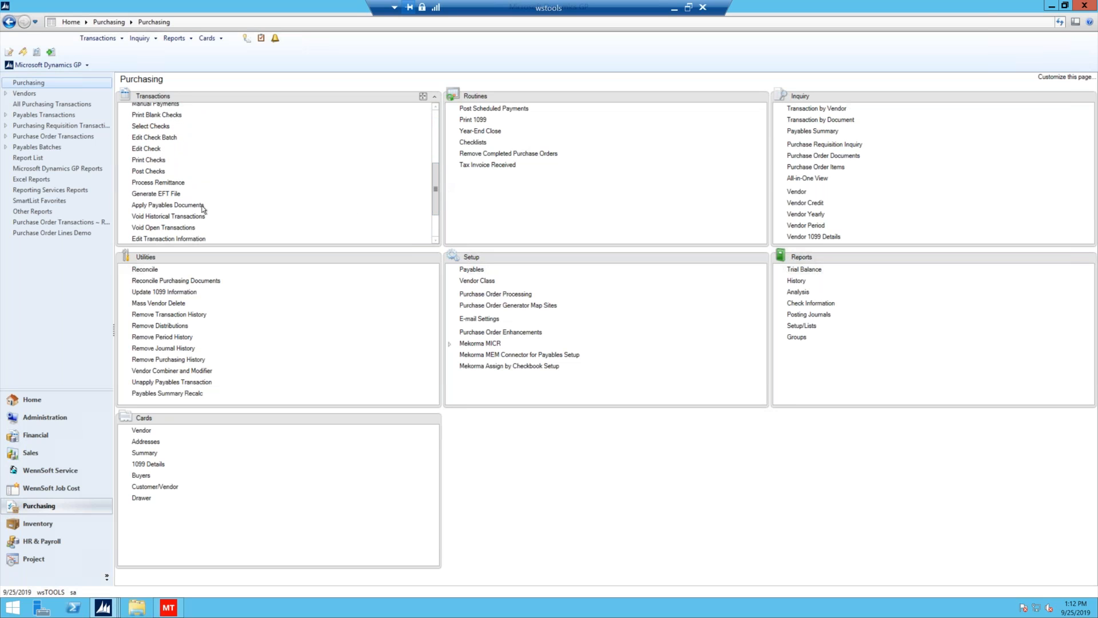
{"action": "left_click", "coordinate": [168, 205]}
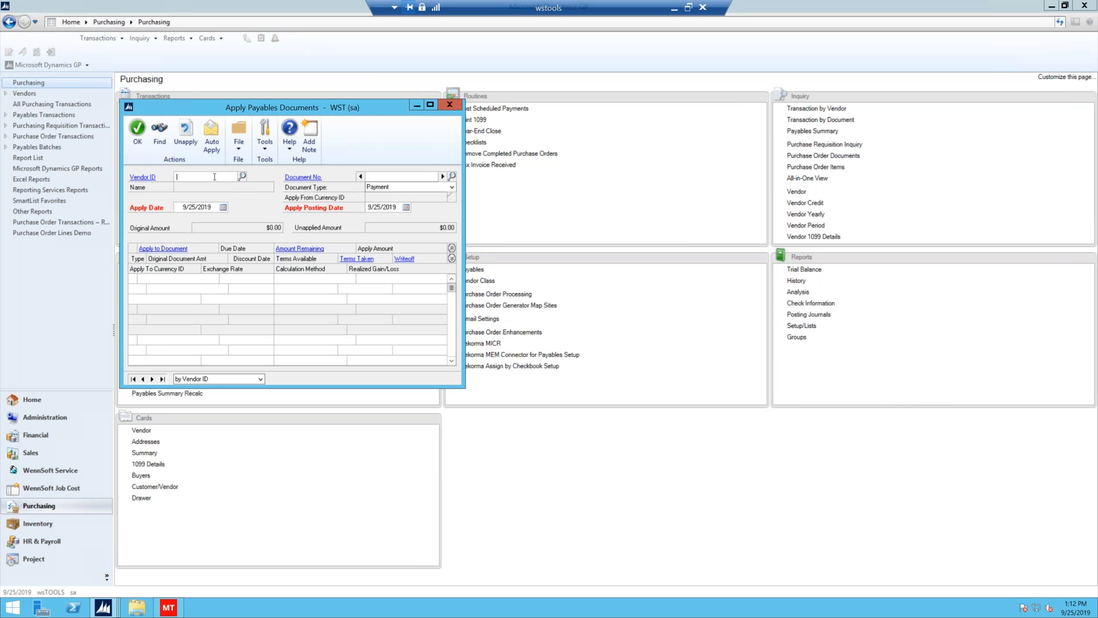
{"action": "type", "text": "YALE"}
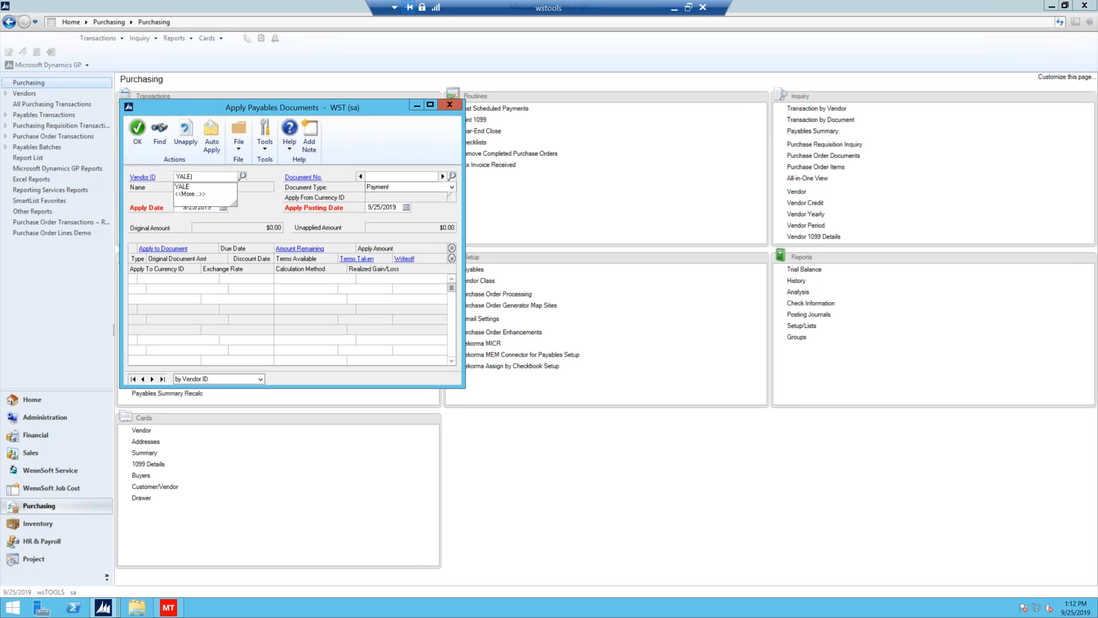
{"action": "key", "text": "Tab"}
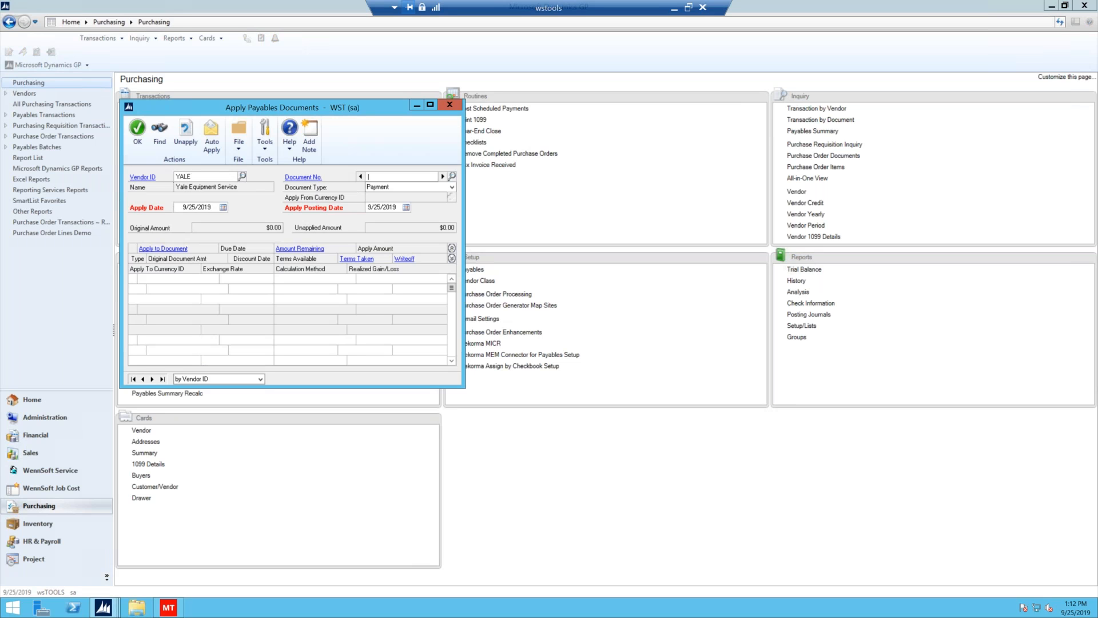
Step: Look up YALE's open payables documents and select payment 0020123 as the document to apply
{"action": "left_click", "coordinate": [451, 177]}
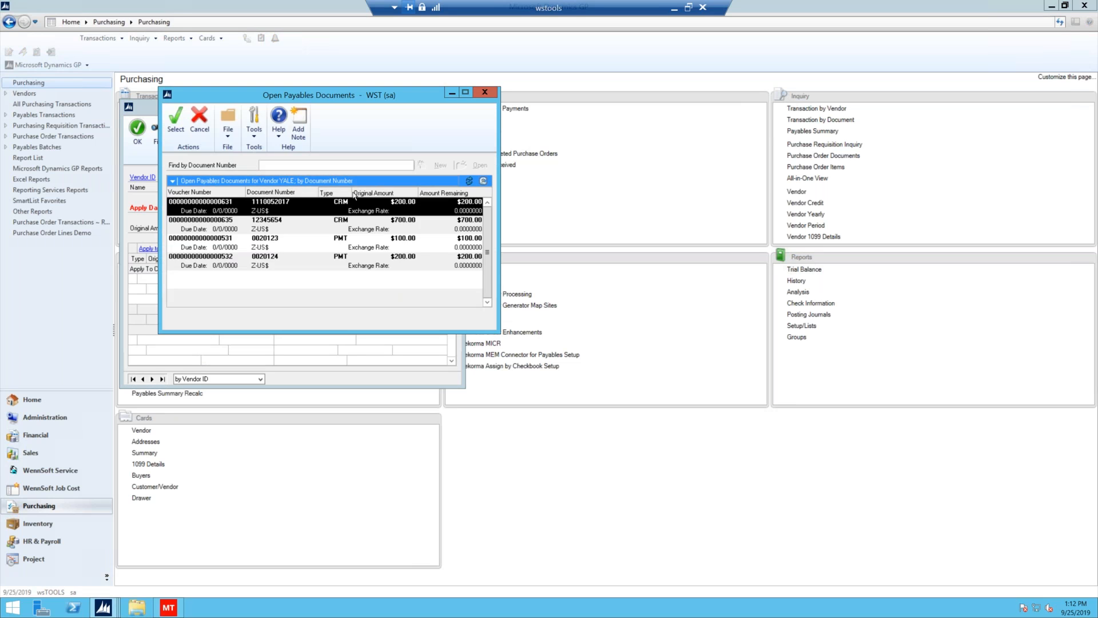
{"action": "left_click", "coordinate": [366, 246]}
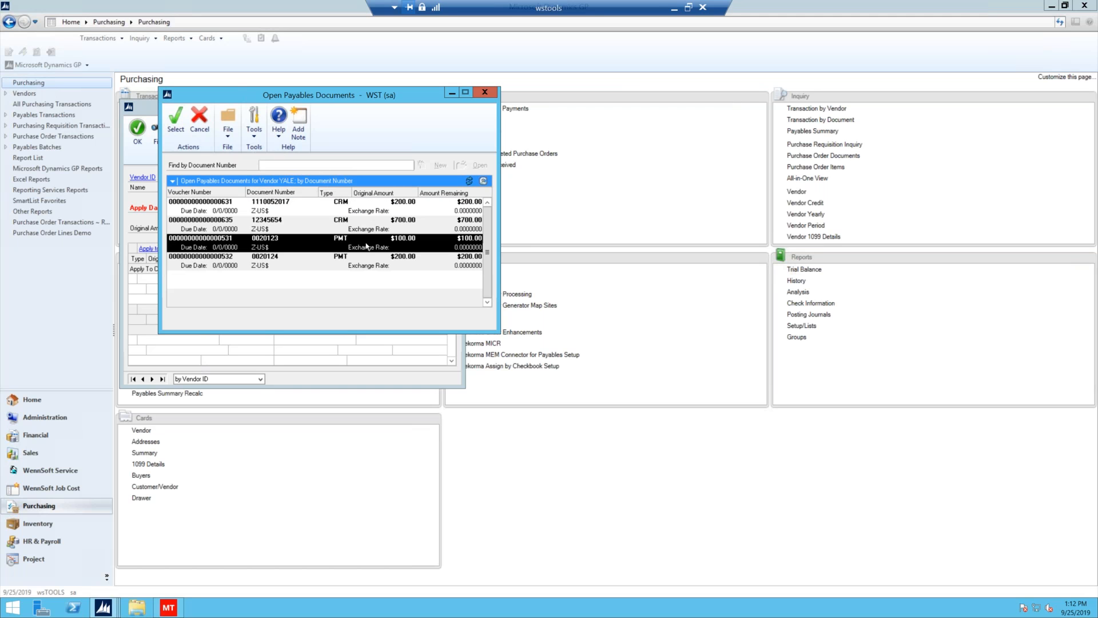
{"action": "left_click", "coordinate": [179, 120]}
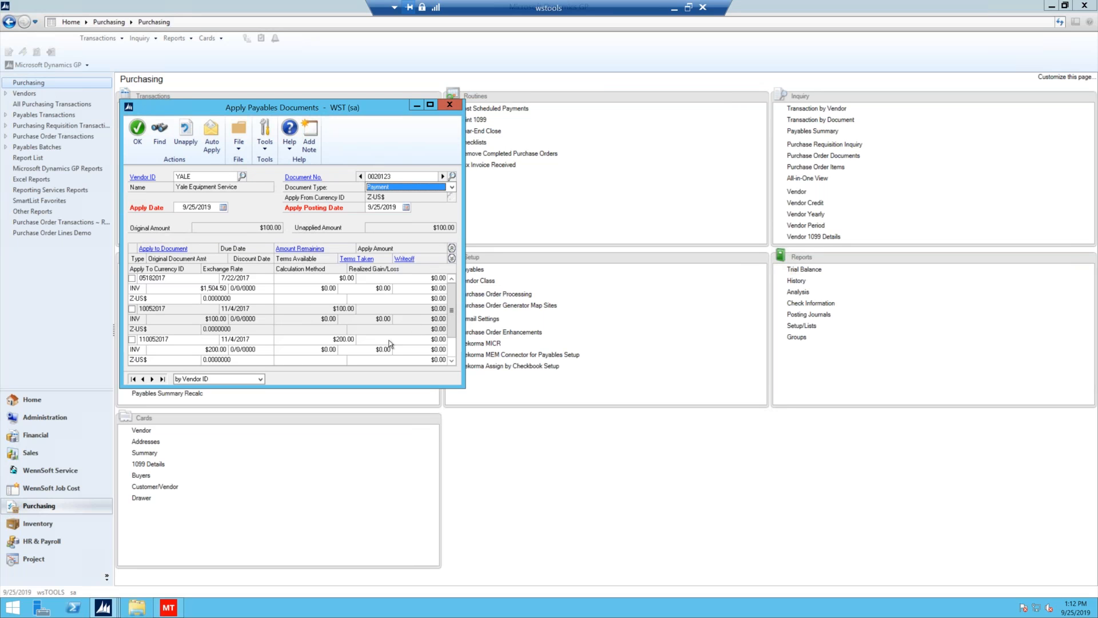
Step: Review the open invoices that payment 0020123 can be applied to and close the window without applying any
{"action": "left_click", "coordinate": [131, 340]}
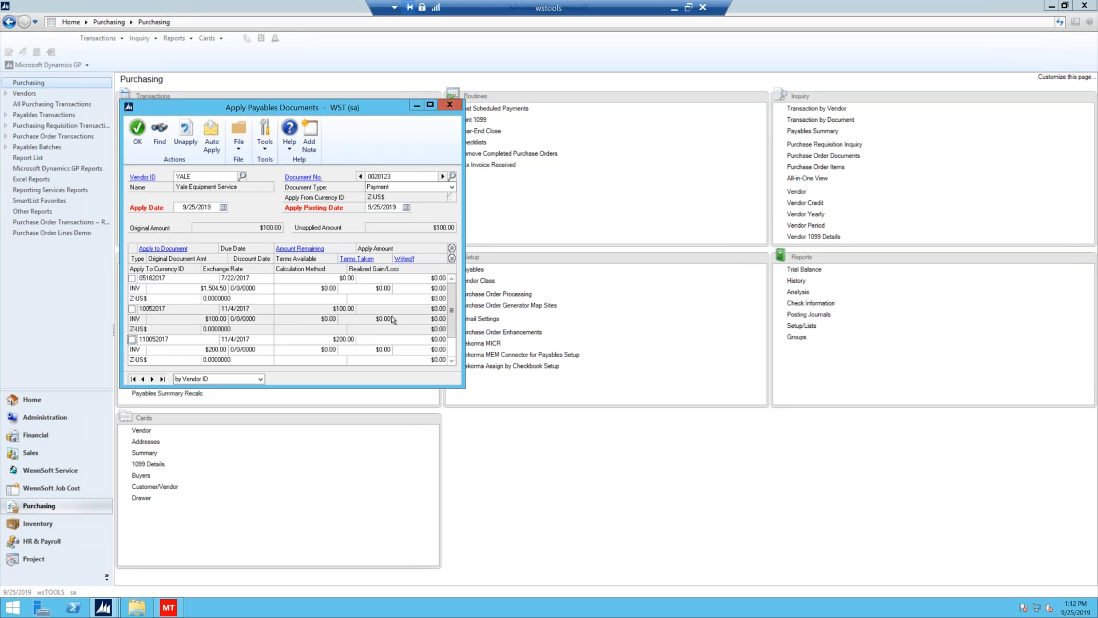
{"action": "left_click", "coordinate": [451, 349]}
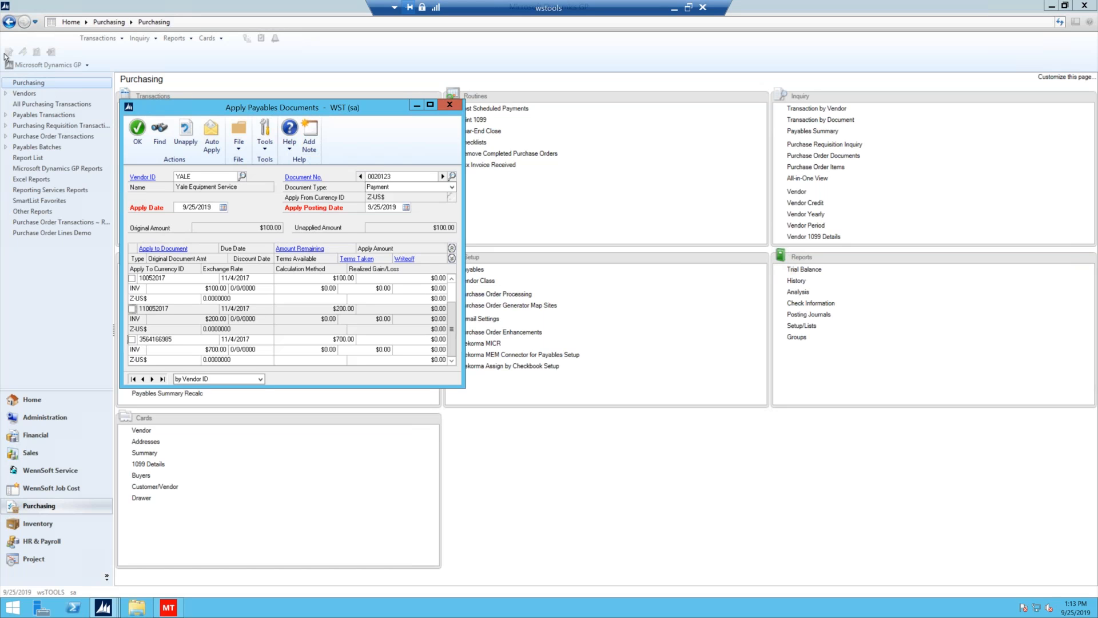
{"action": "left_click_drag", "start_coordinate": [333, 111], "coordinate": [565, 107]}
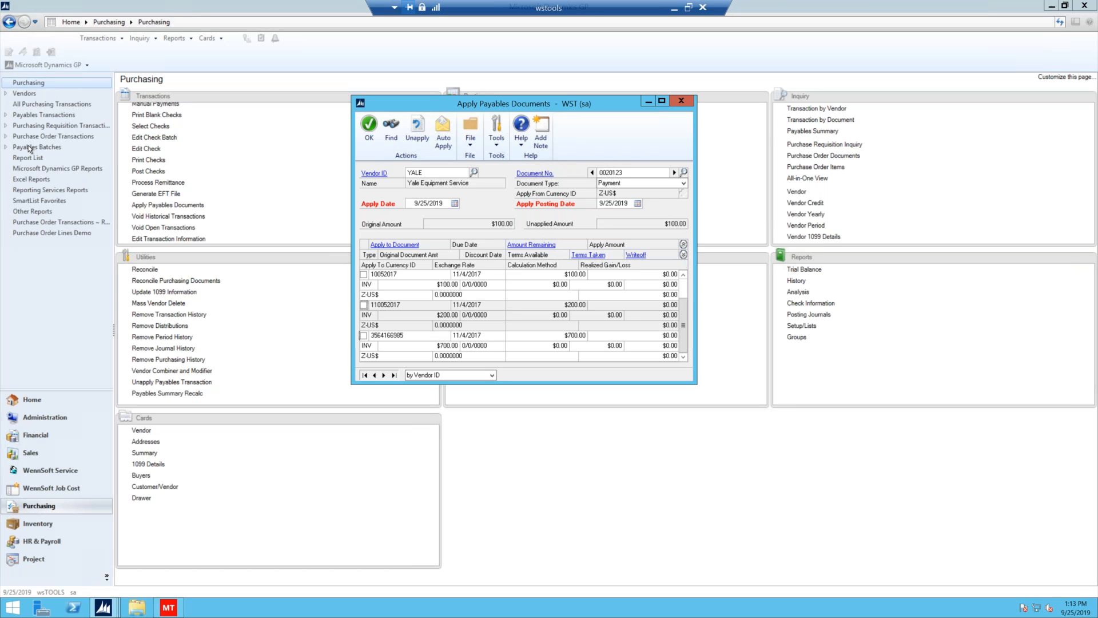
{"action": "left_click", "coordinate": [682, 102]}
Step: Bring the Payables Transaction Inquiry for YALE back to the front and reposition it over the Purchasing page
{"action": "mouse_move", "coordinate": [103, 615]}
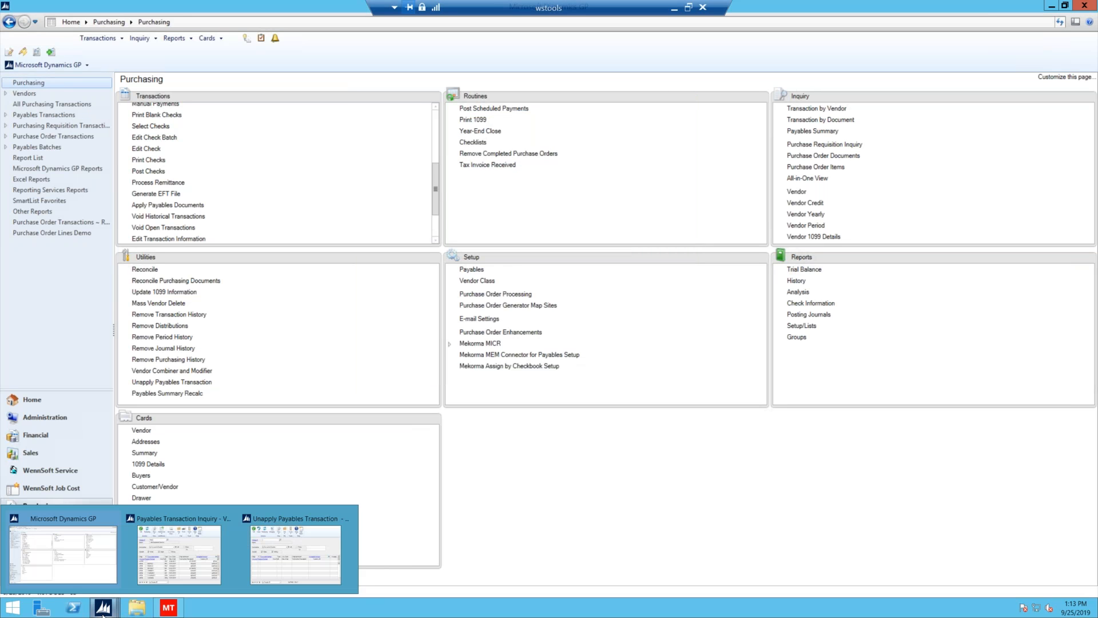
{"action": "mouse_move", "coordinate": [175, 564]}
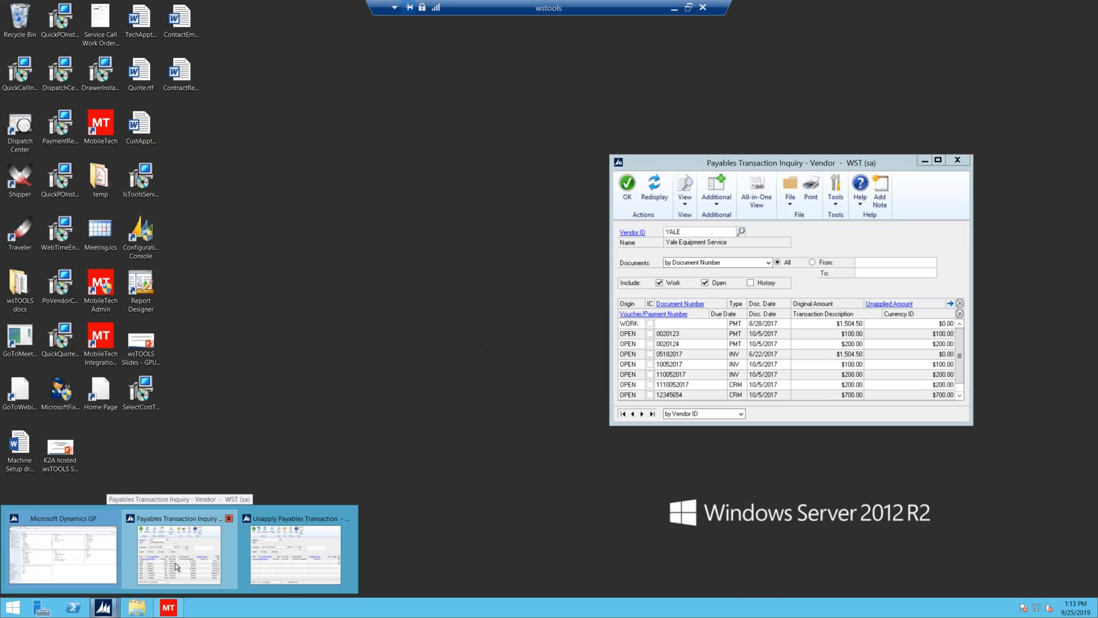
{"action": "left_click", "coordinate": [175, 564]}
{"action": "left_click_drag", "start_coordinate": [794, 162], "coordinate": [555, 100]}
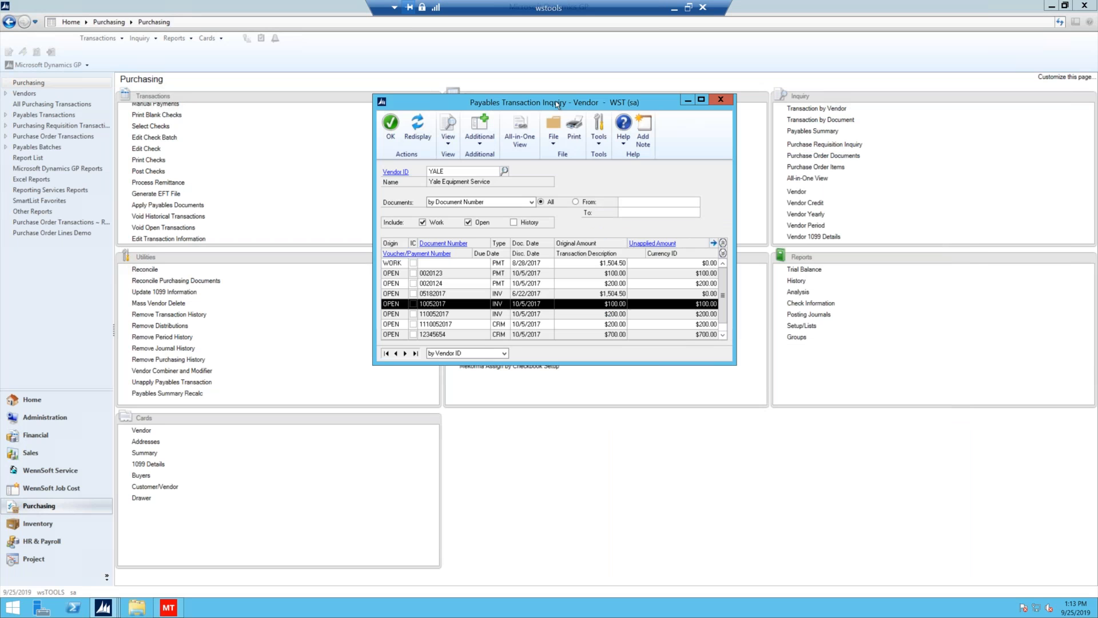
Step: Restrict YALE's Payables Transaction Inquiry to history documents by excluding work and open ones, and refresh the list
{"action": "left_click", "coordinate": [417, 122]}
{"action": "left_click", "coordinate": [512, 222]}
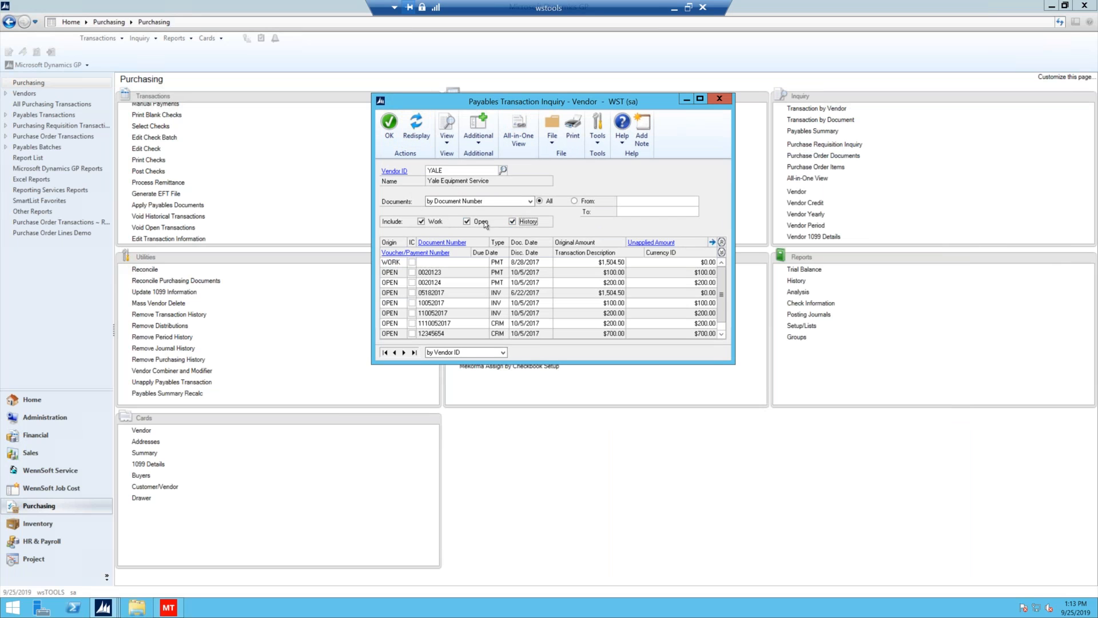
{"action": "left_click", "coordinate": [468, 221]}
{"action": "left_click", "coordinate": [421, 221]}
{"action": "left_click", "coordinate": [418, 125]}
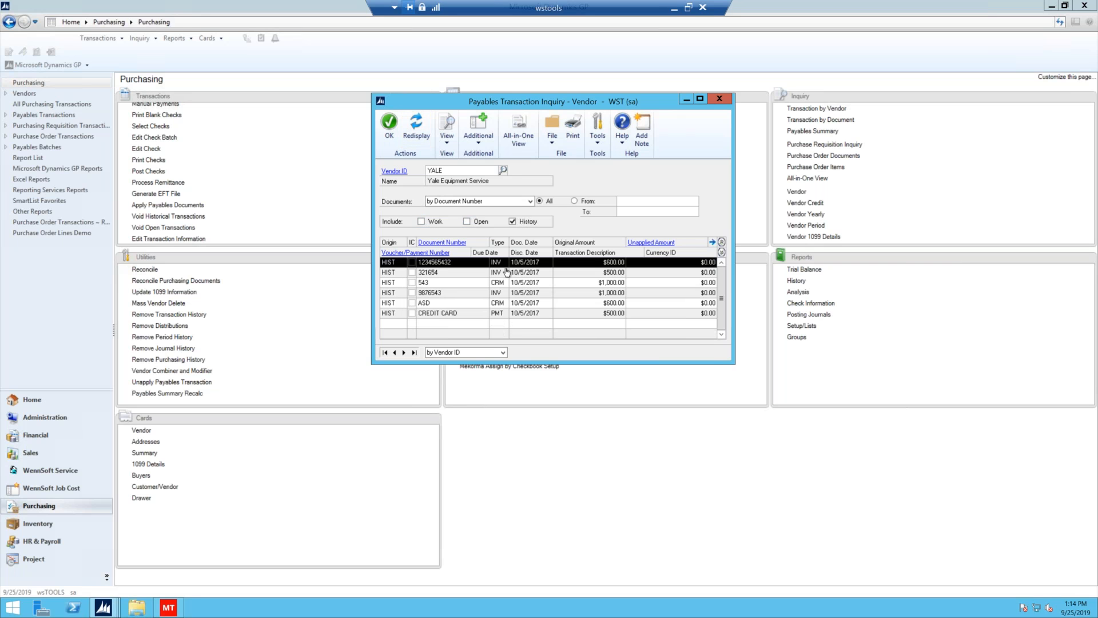
{"action": "left_click", "coordinate": [413, 304]}
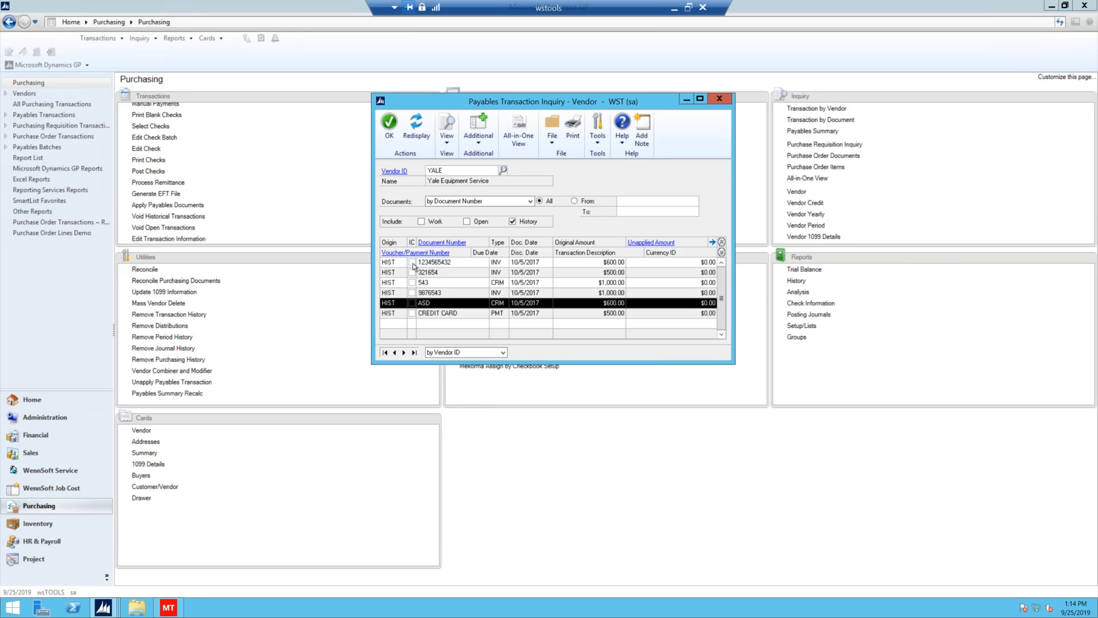
{"action": "left_click", "coordinate": [413, 264]}
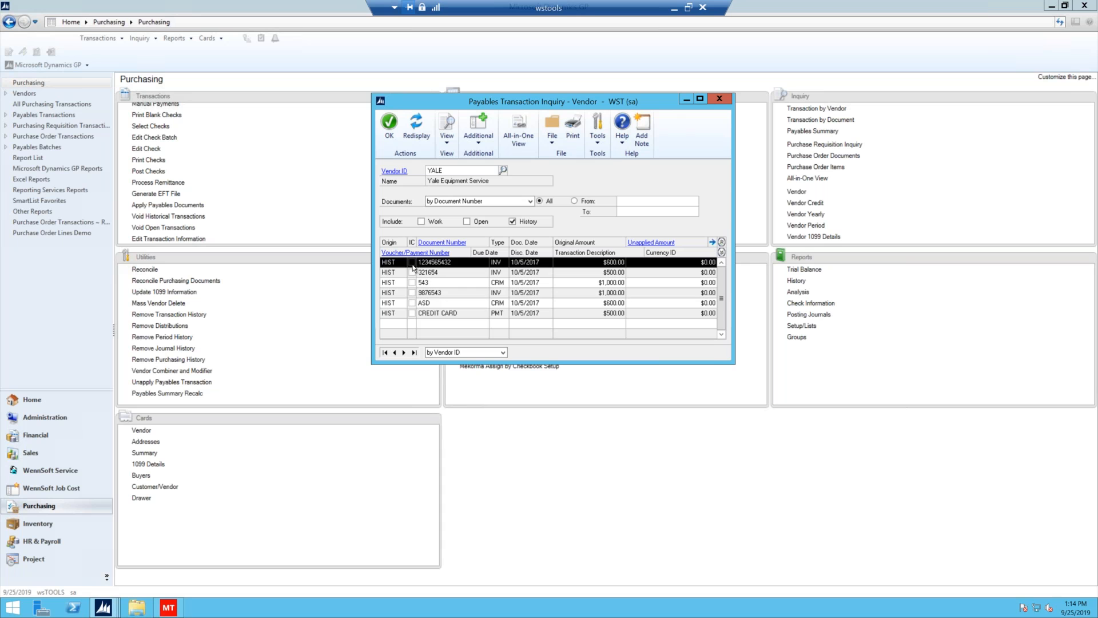
{"action": "left_click", "coordinate": [450, 243]}
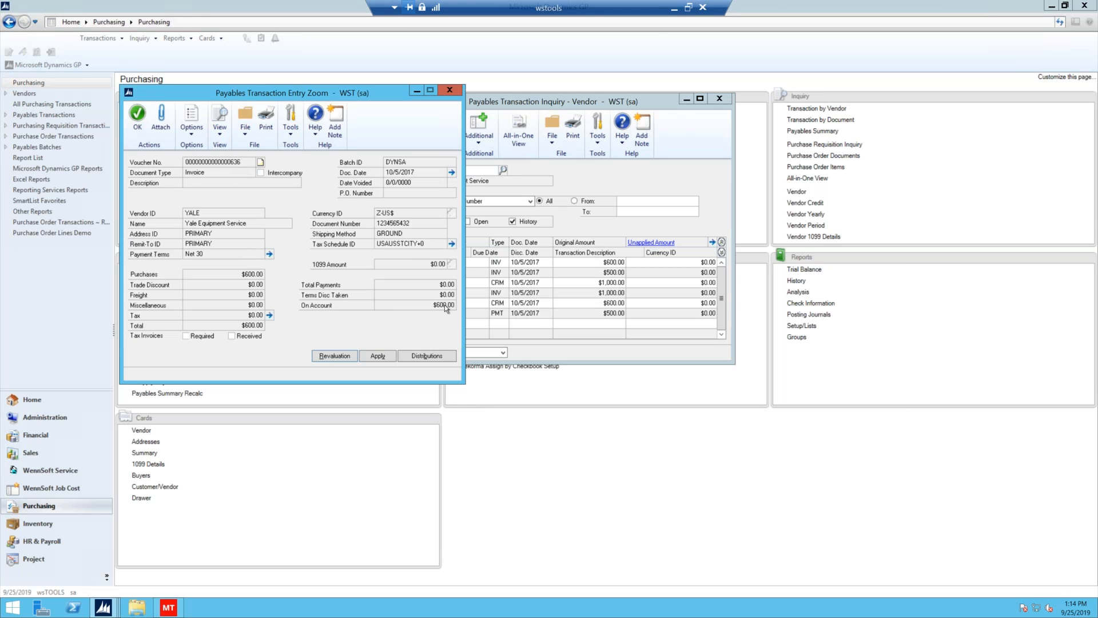
{"action": "left_click", "coordinate": [450, 90]}
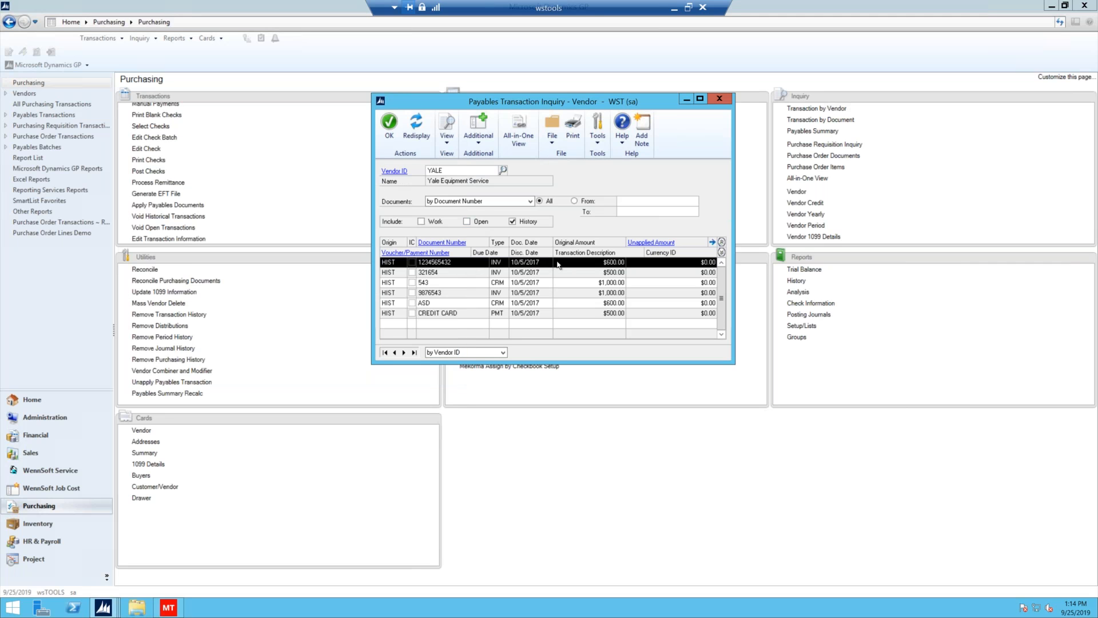
Step: Open the transaction details of historical credit memo ASD, review them and close the zoom window
{"action": "left_click", "coordinate": [461, 304]}
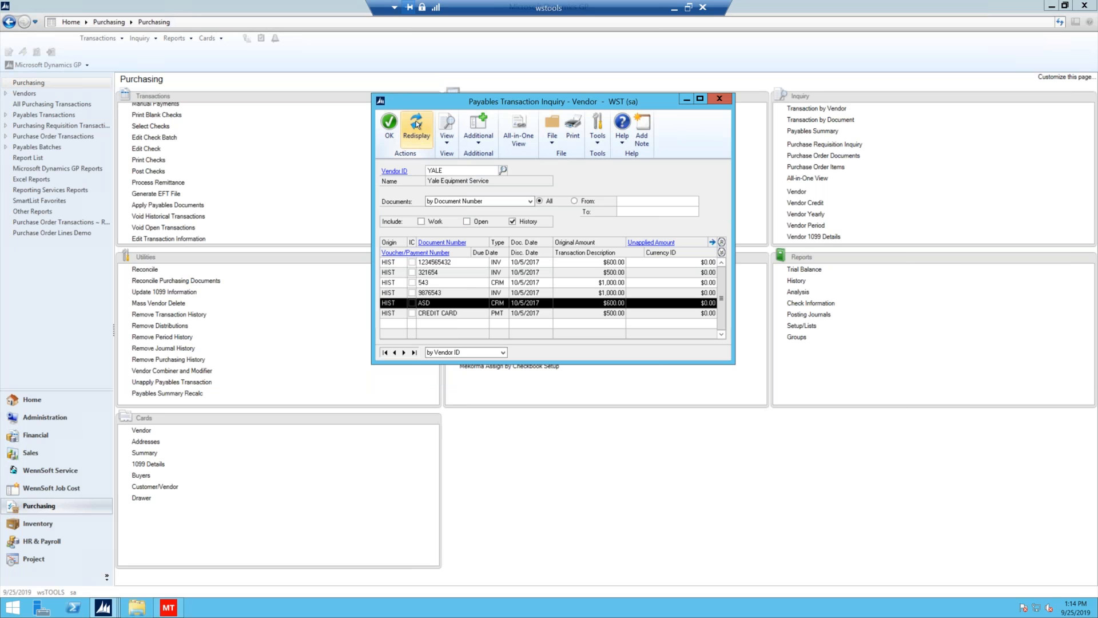
{"action": "left_click", "coordinate": [453, 243]}
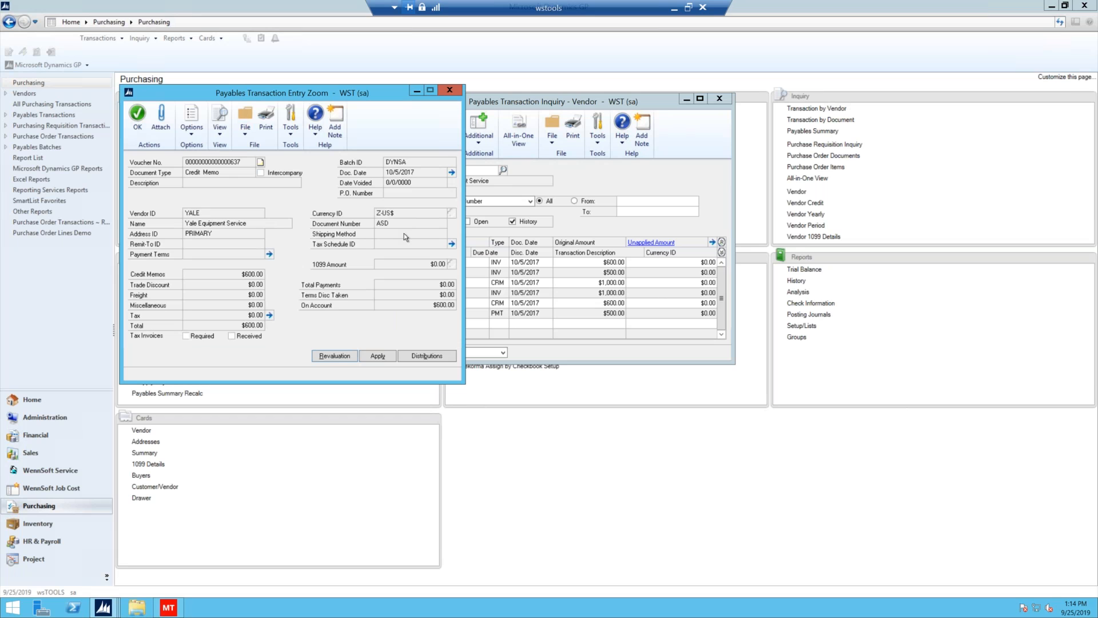
{"action": "left_click", "coordinate": [450, 91]}
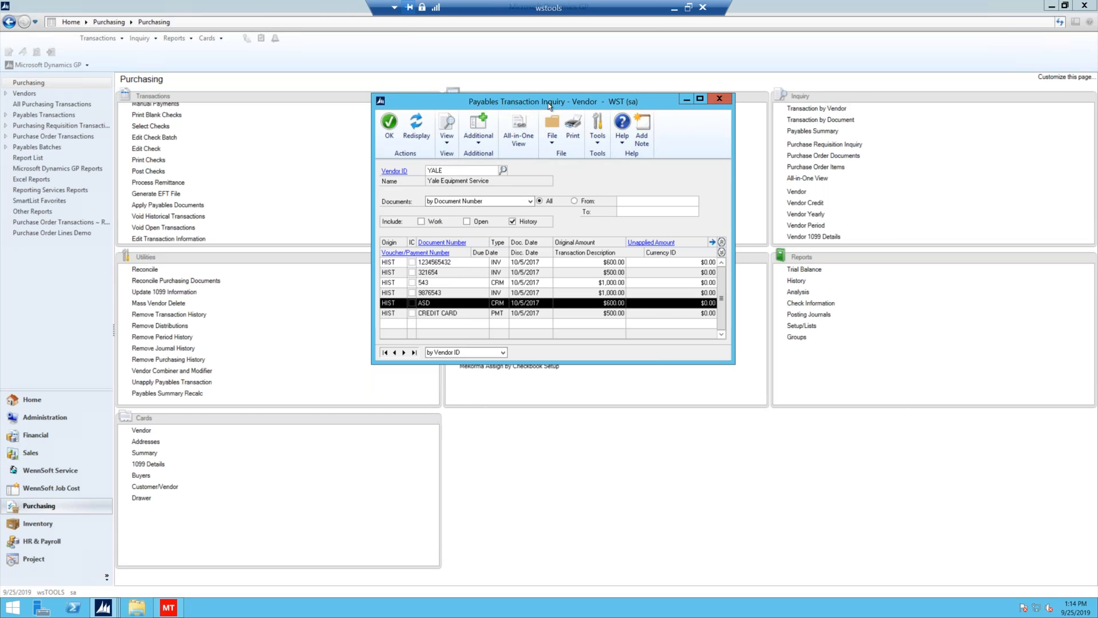
Step: Move the Payables Transaction Inquiry aside and bring the Unapply Payables Transaction window to the front
{"action": "left_click_drag", "start_coordinate": [548, 102], "coordinate": [851, 95]}
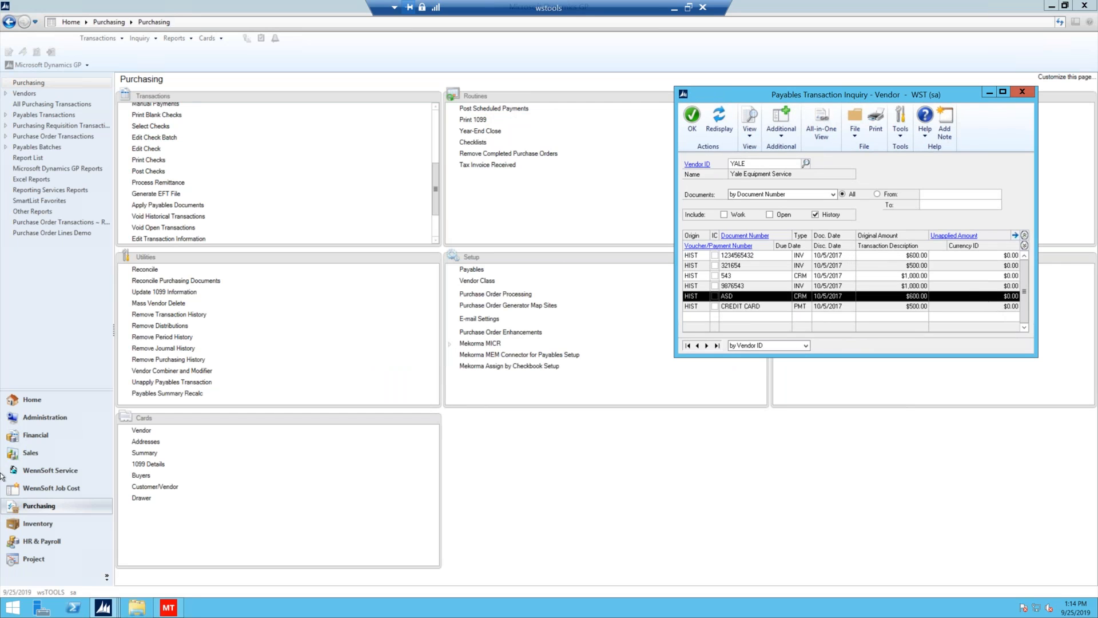
{"action": "left_click", "coordinate": [111, 613]}
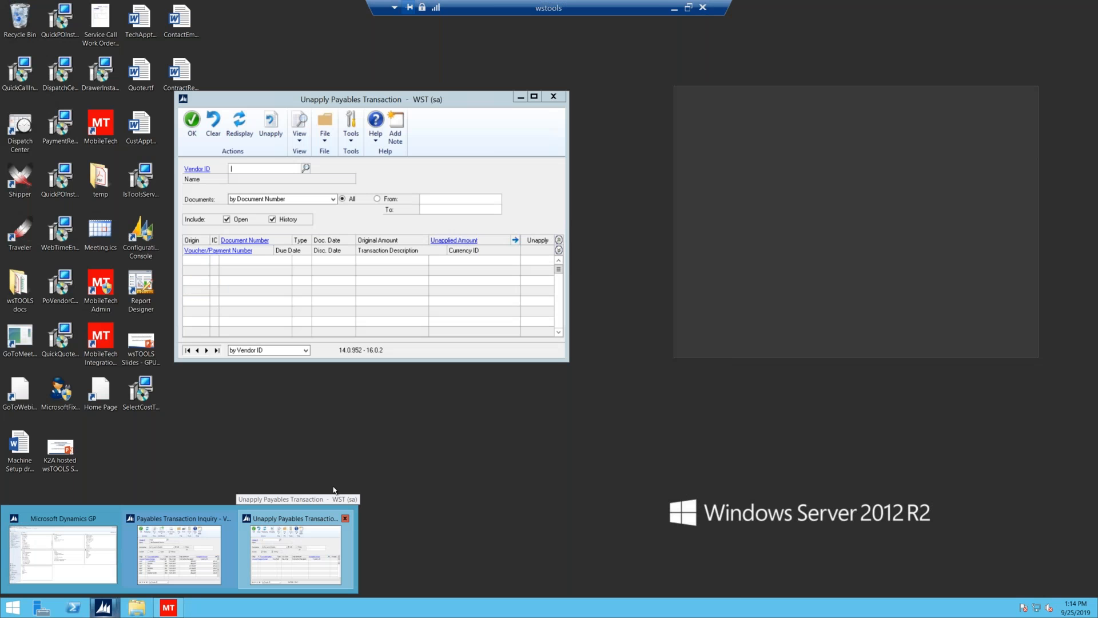
{"action": "left_click", "coordinate": [289, 550]}
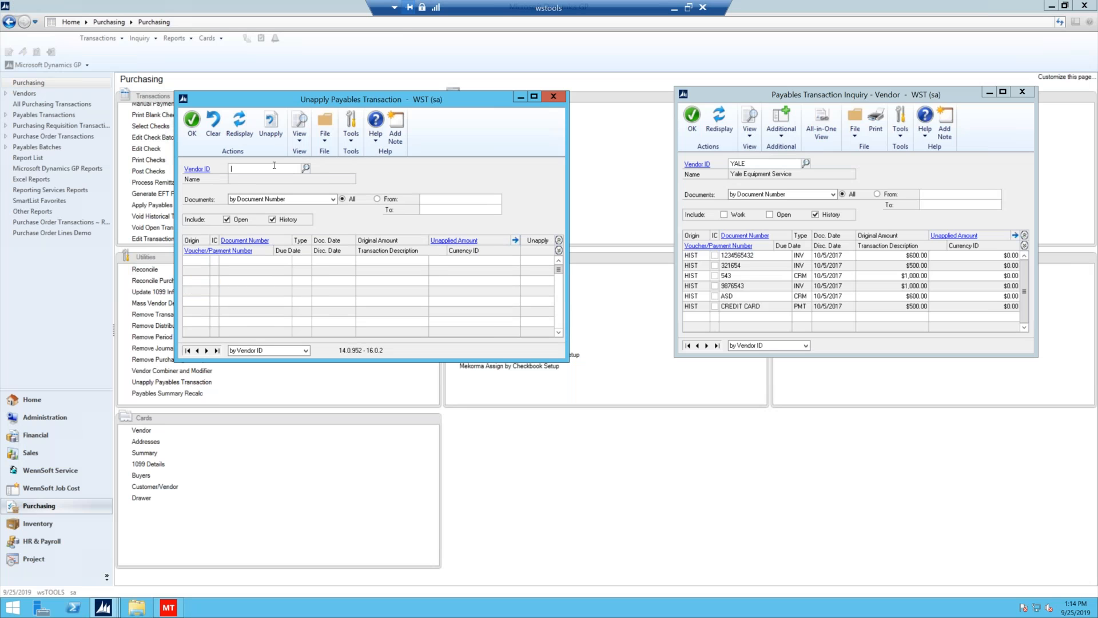
Step: Close and reopen Unapply Payables Transaction, enter vendor YALE and load its open and historical documents
{"action": "left_click", "coordinate": [554, 96]}
{"action": "left_click", "coordinate": [166, 382]}
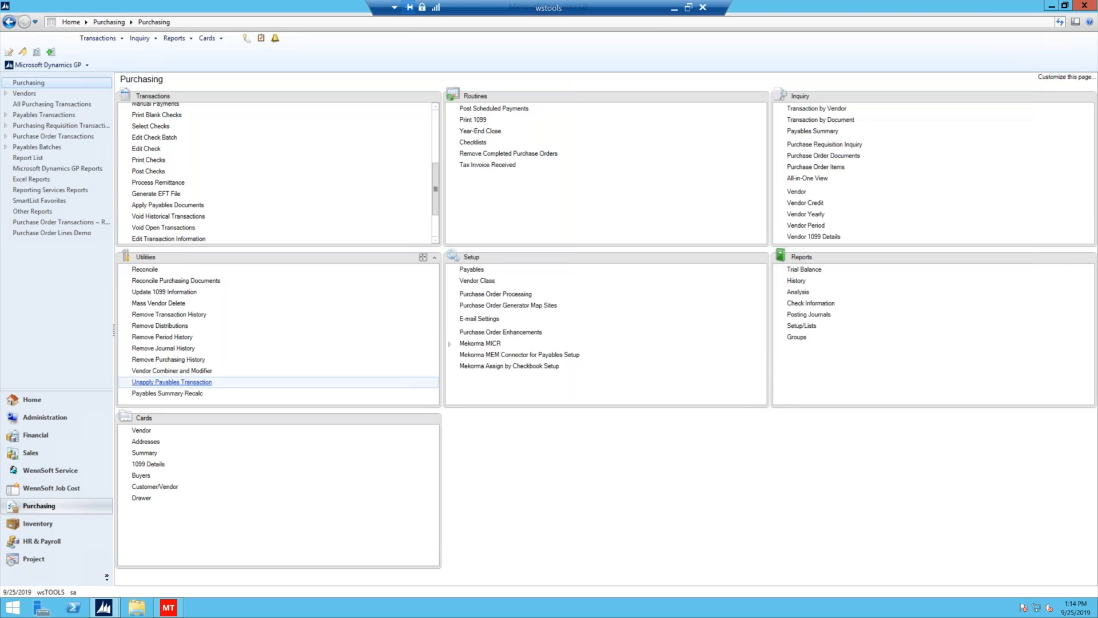
{"action": "left_click", "coordinate": [171, 383]}
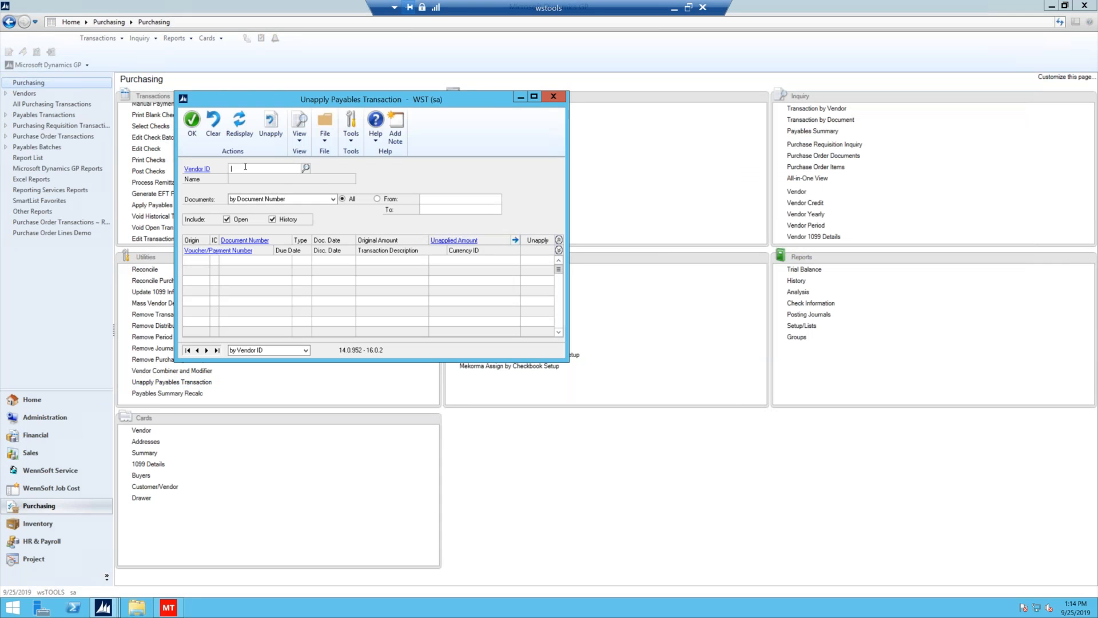
{"action": "type", "text": "YALE"}
{"action": "key", "text": "Tab"}
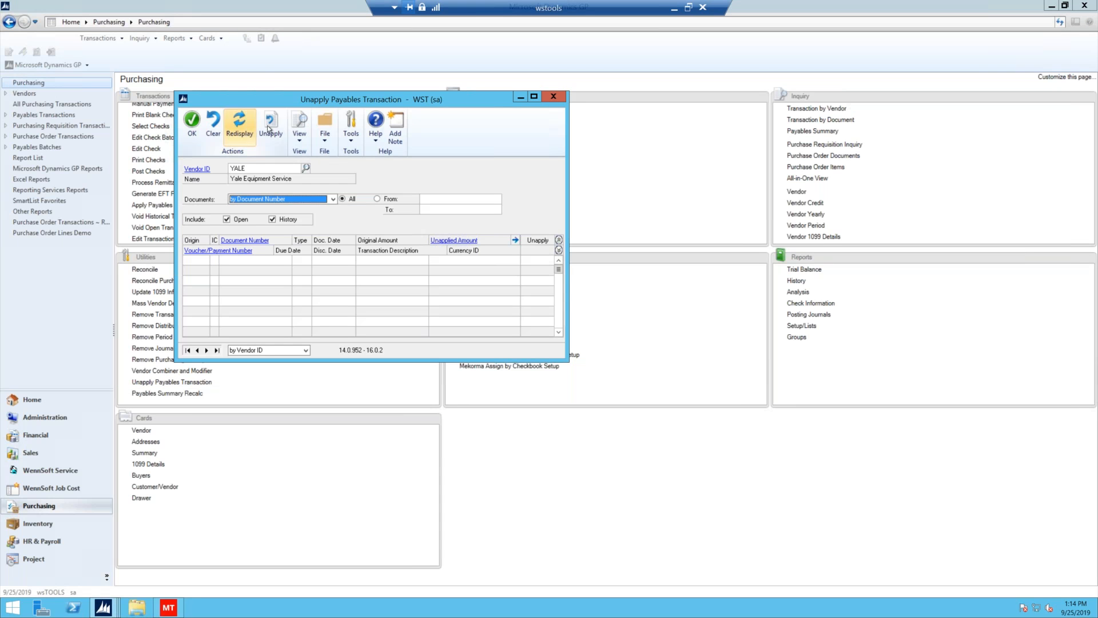
{"action": "left_click", "coordinate": [243, 133]}
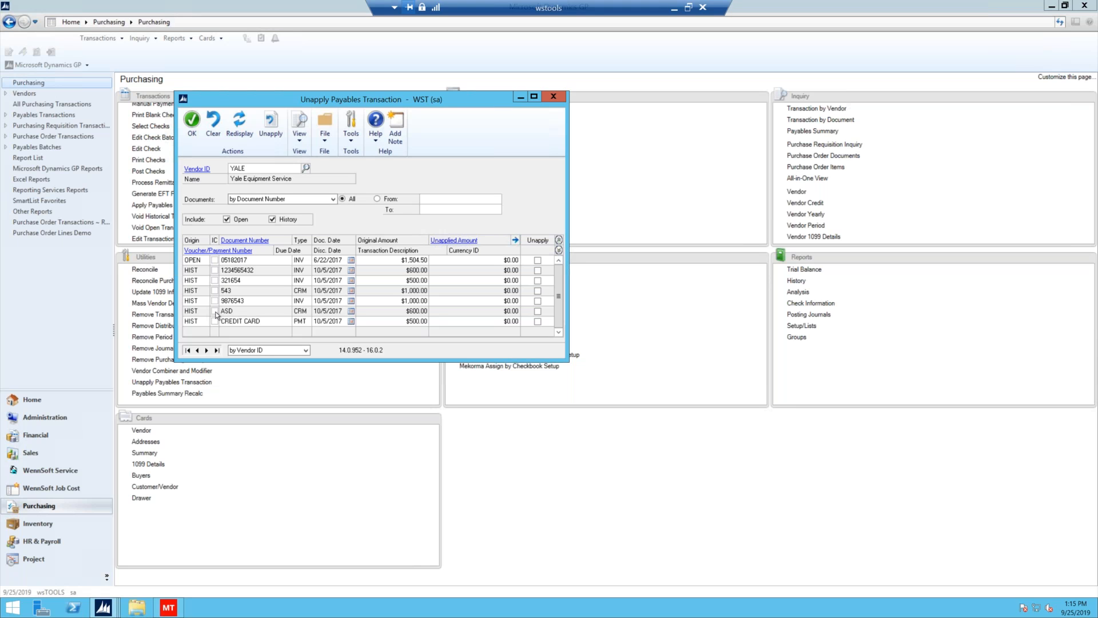
Step: Mark historical credit memo ASD for unapplying and run the unapply process
{"action": "left_click", "coordinate": [418, 311]}
{"action": "left_click", "coordinate": [537, 311]}
{"action": "left_click", "coordinate": [536, 312]}
{"action": "left_click", "coordinate": [538, 270]}
{"action": "left_click", "coordinate": [234, 312]}
{"action": "left_click", "coordinate": [538, 311]}
{"action": "left_click", "coordinate": [271, 123]}
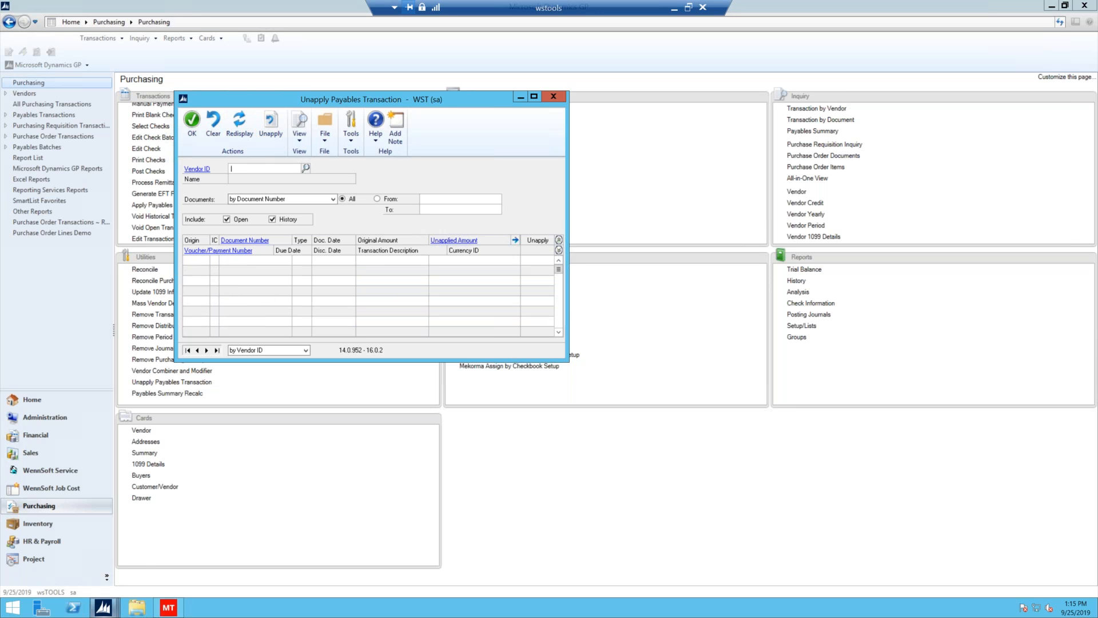
Step: Bring YALE's Payables Transaction Inquiry to the front and refresh its history documents
{"action": "mouse_move", "coordinate": [103, 607]}
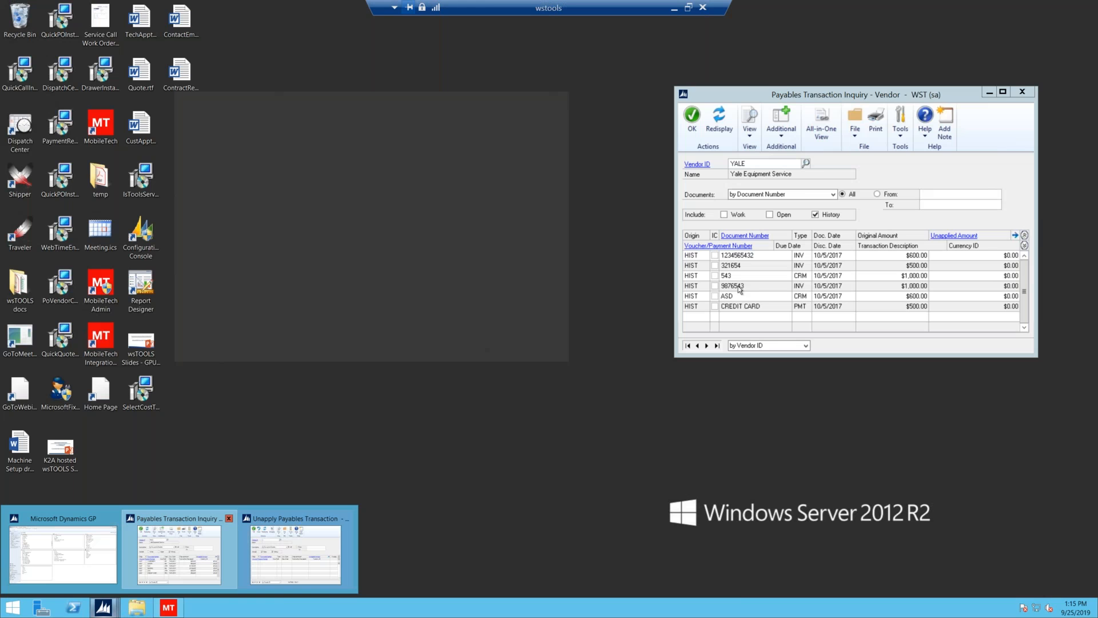
{"action": "left_click", "coordinate": [201, 558]}
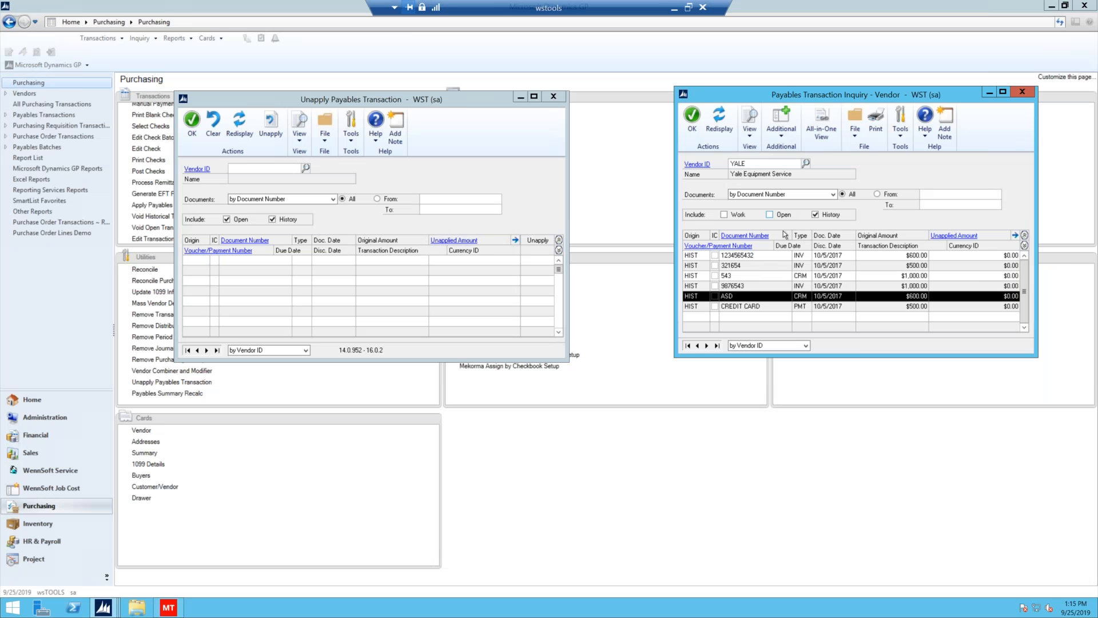
{"action": "left_click", "coordinate": [699, 257]}
{"action": "left_click", "coordinate": [719, 122]}
{"action": "left_click", "coordinate": [816, 215]}
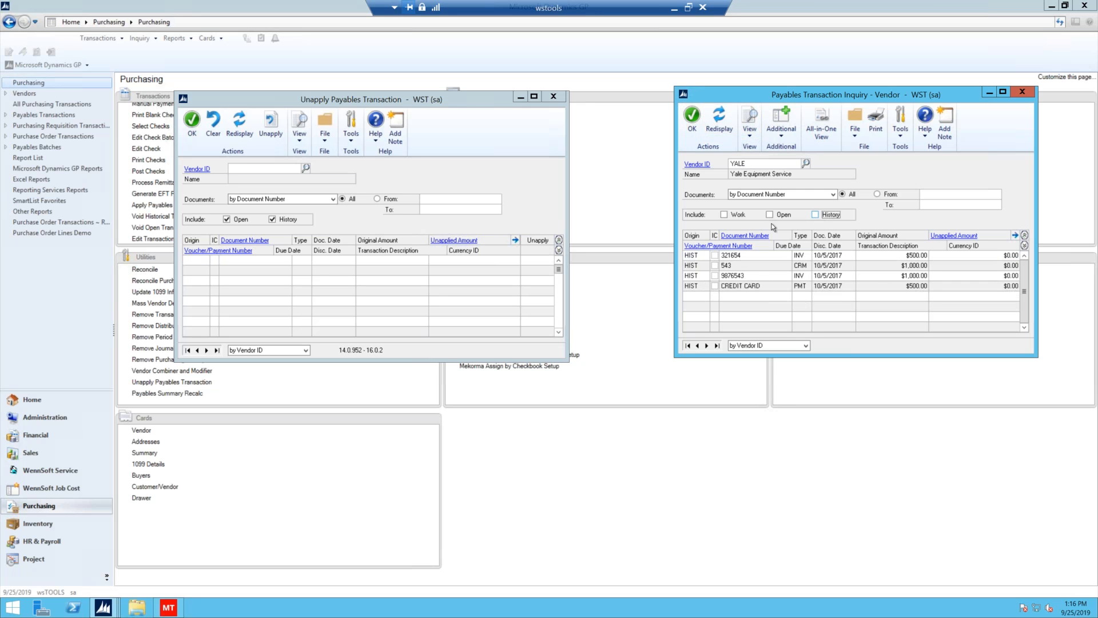
{"action": "left_click", "coordinate": [769, 215]}
{"action": "left_click", "coordinate": [725, 128]}
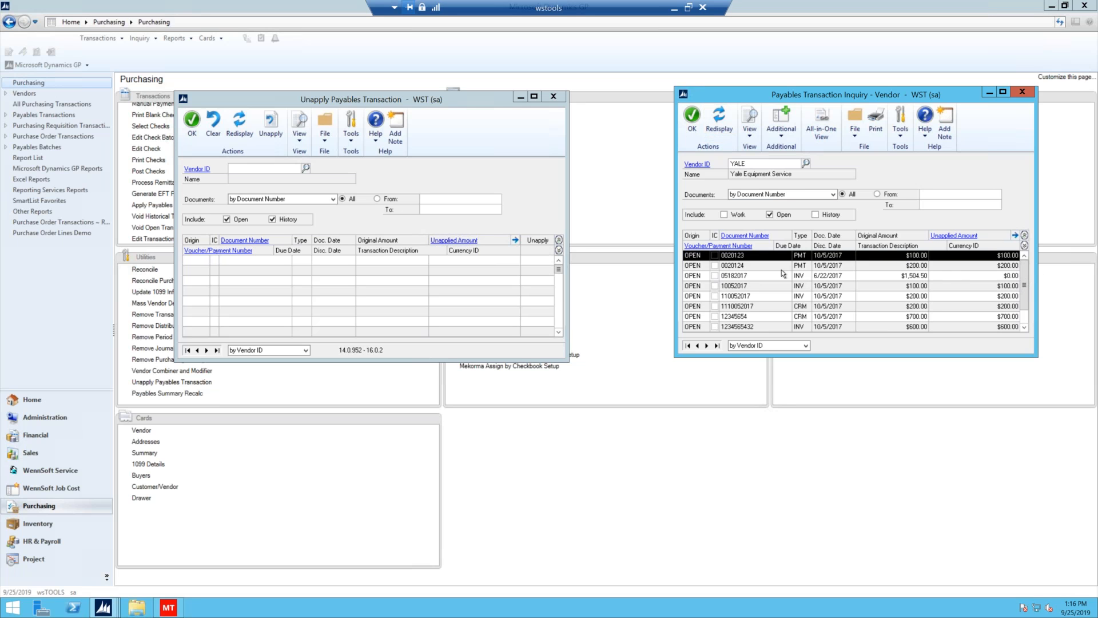
{"action": "left_click", "coordinate": [778, 325]}
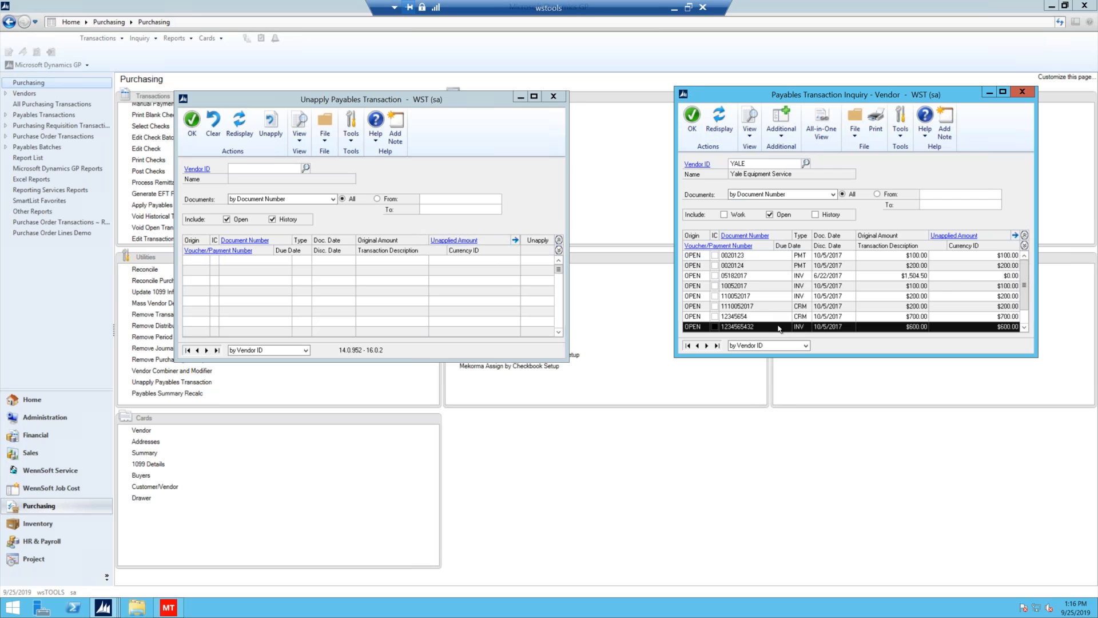
{"action": "scroll", "coordinate": [954, 272], "scroll_direction": "down", "scroll_amount": 1}
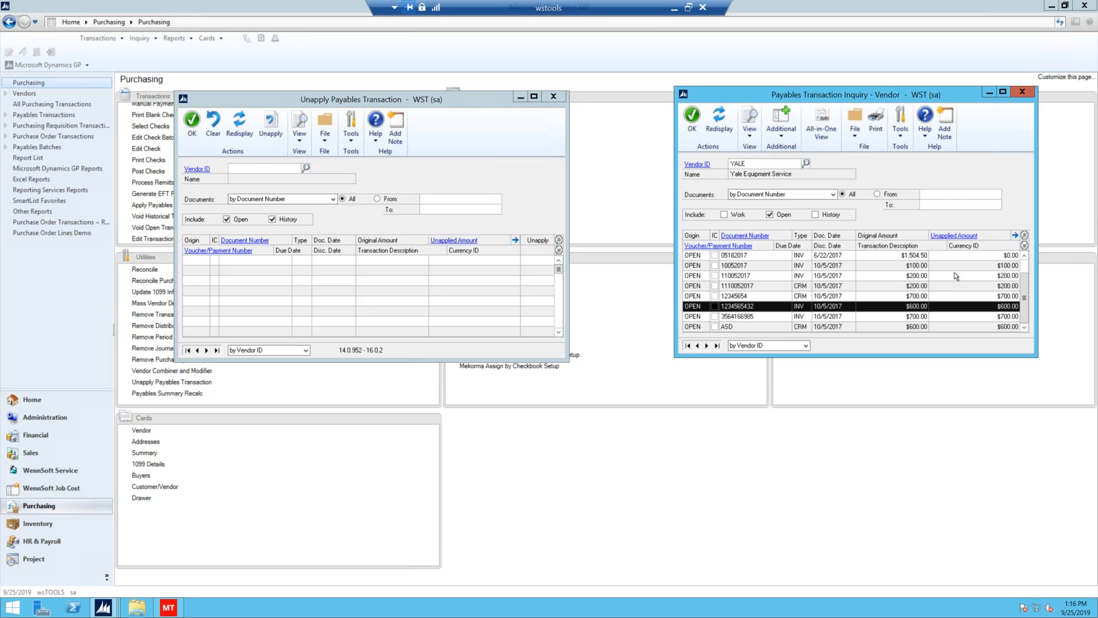
{"action": "left_click", "coordinate": [829, 328]}
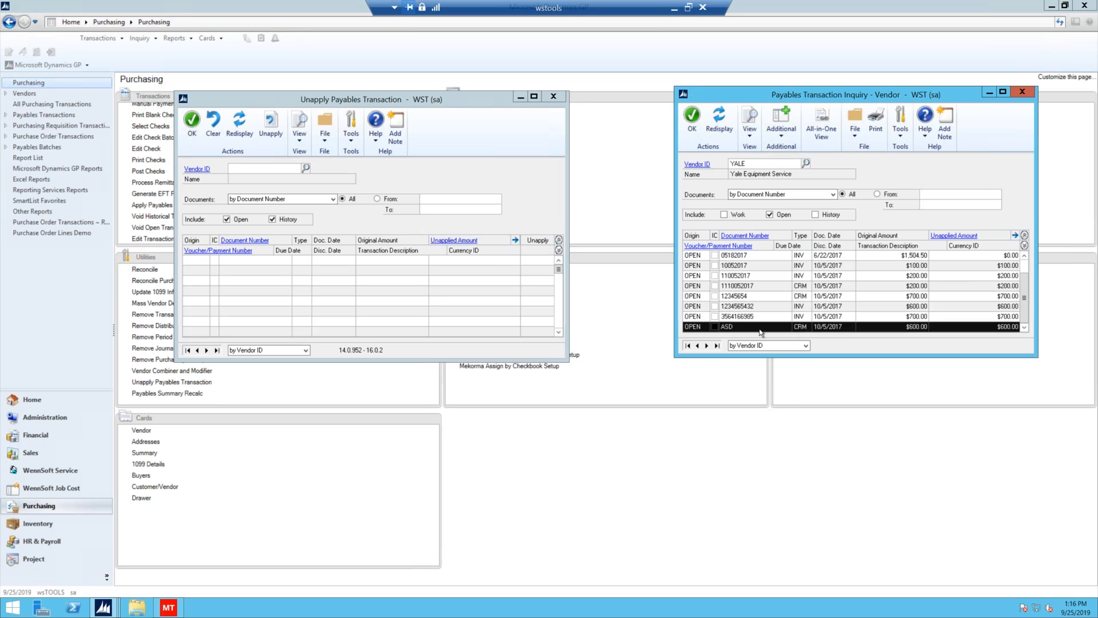